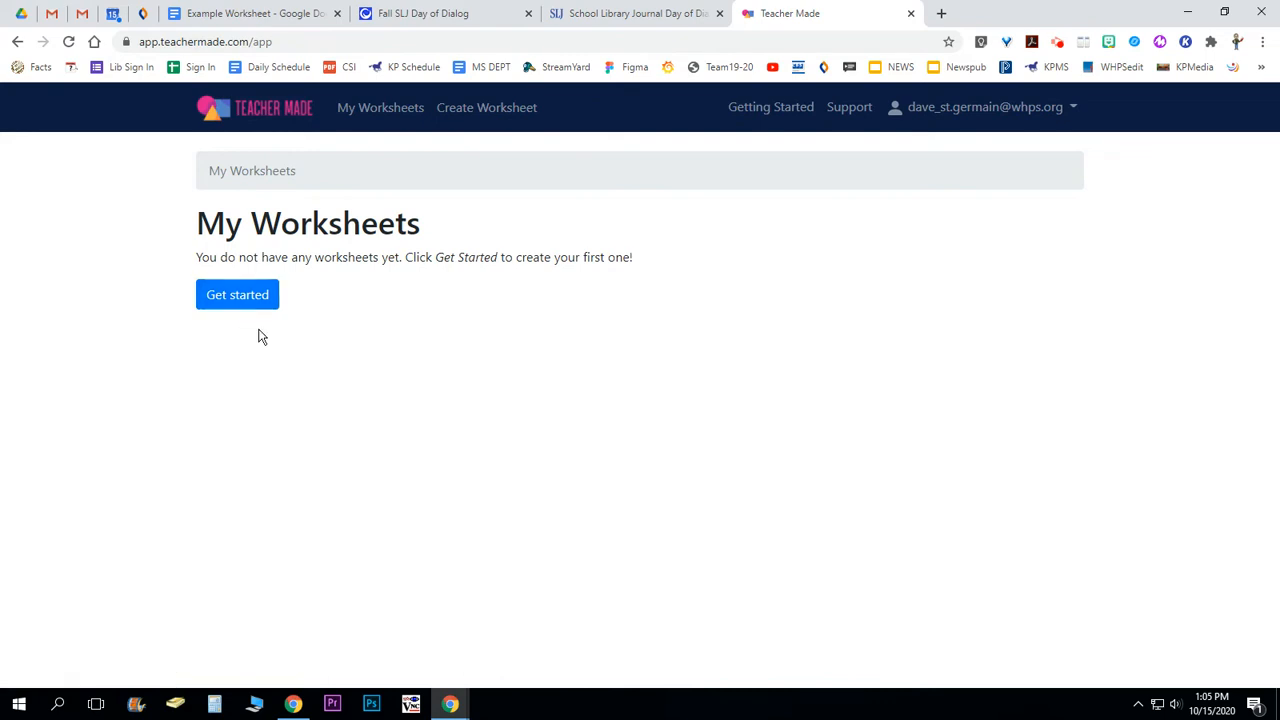
Create a new worksheet titled "Test" using the Example Worksheet PDF from Downloads as its background.
click(477, 110)
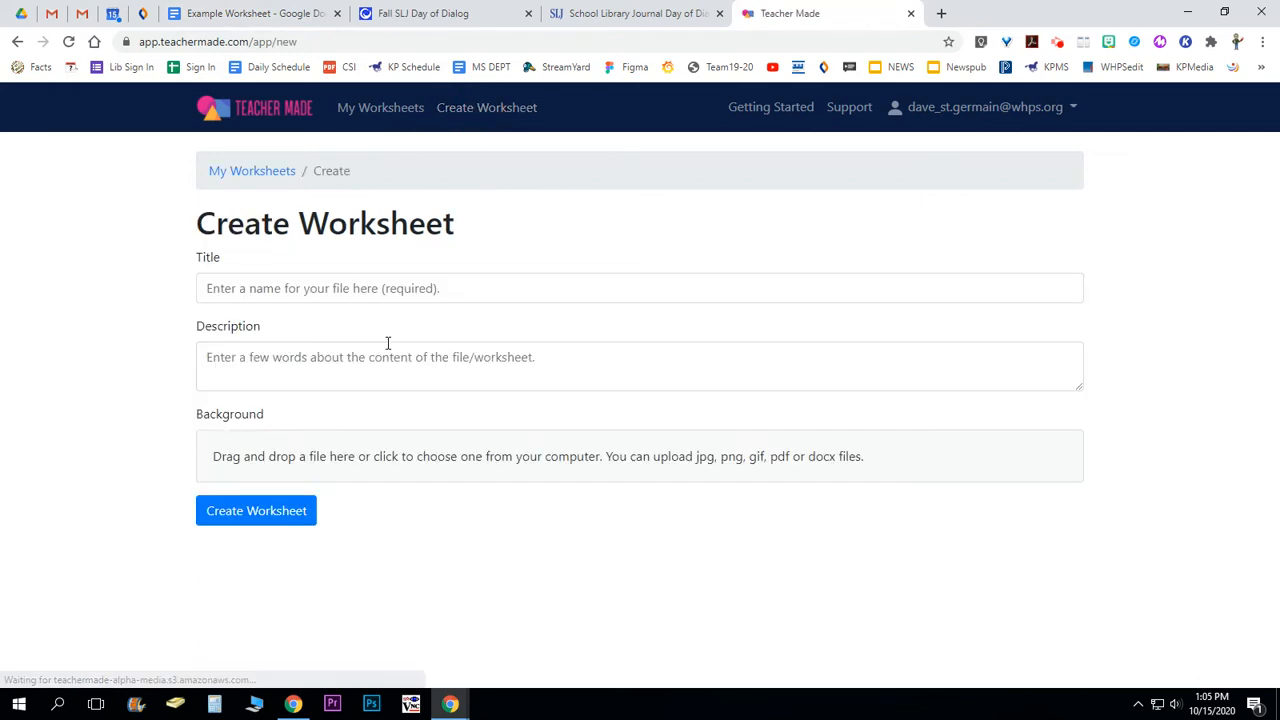
click(425, 290)
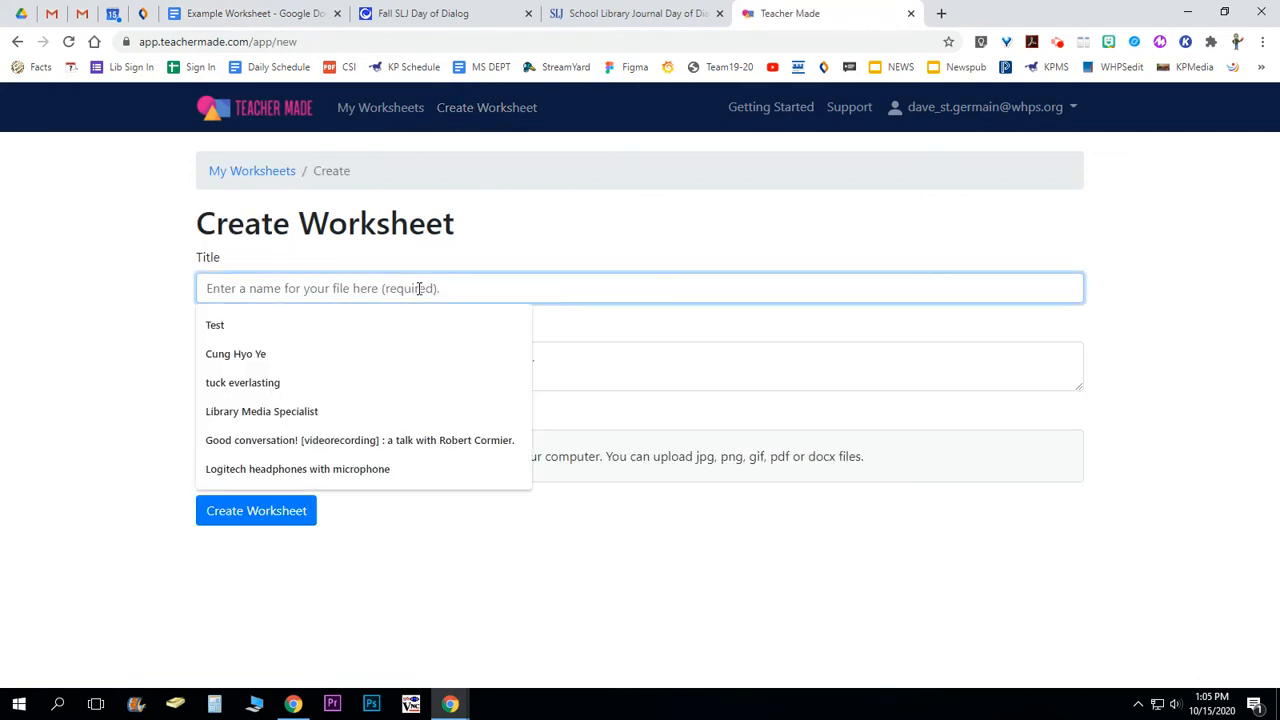
text(Test)
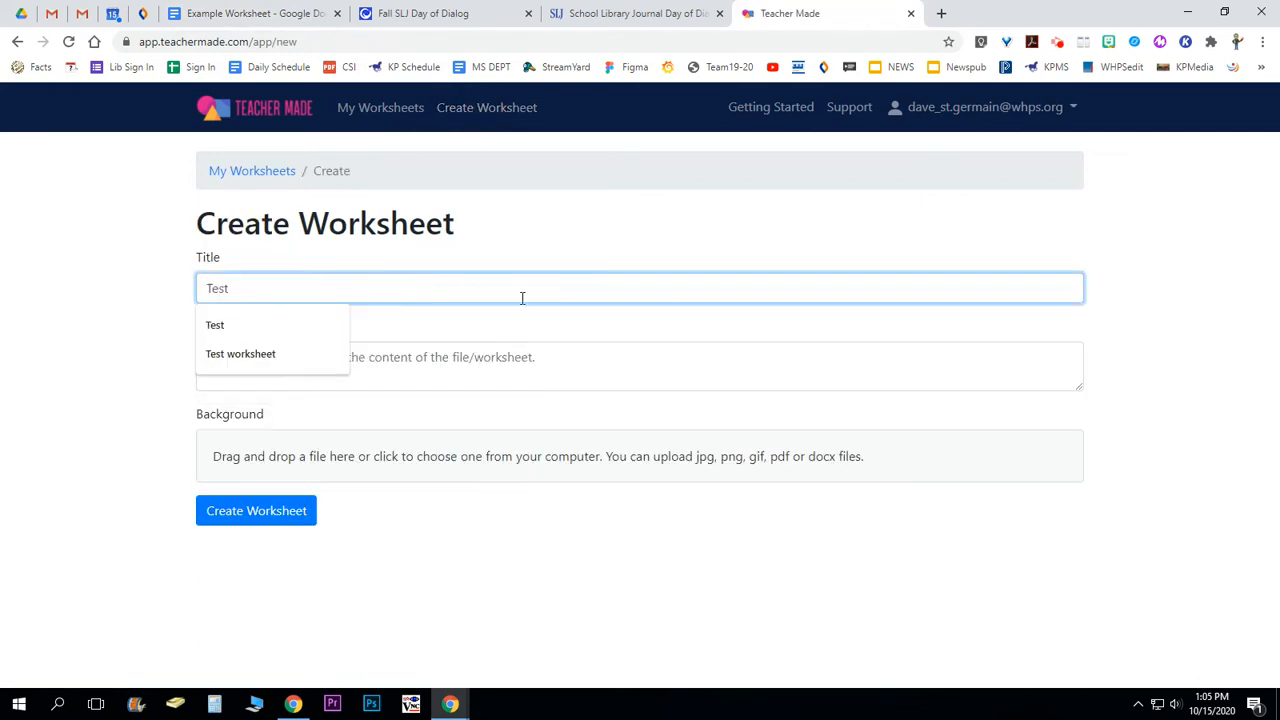
click(623, 348)
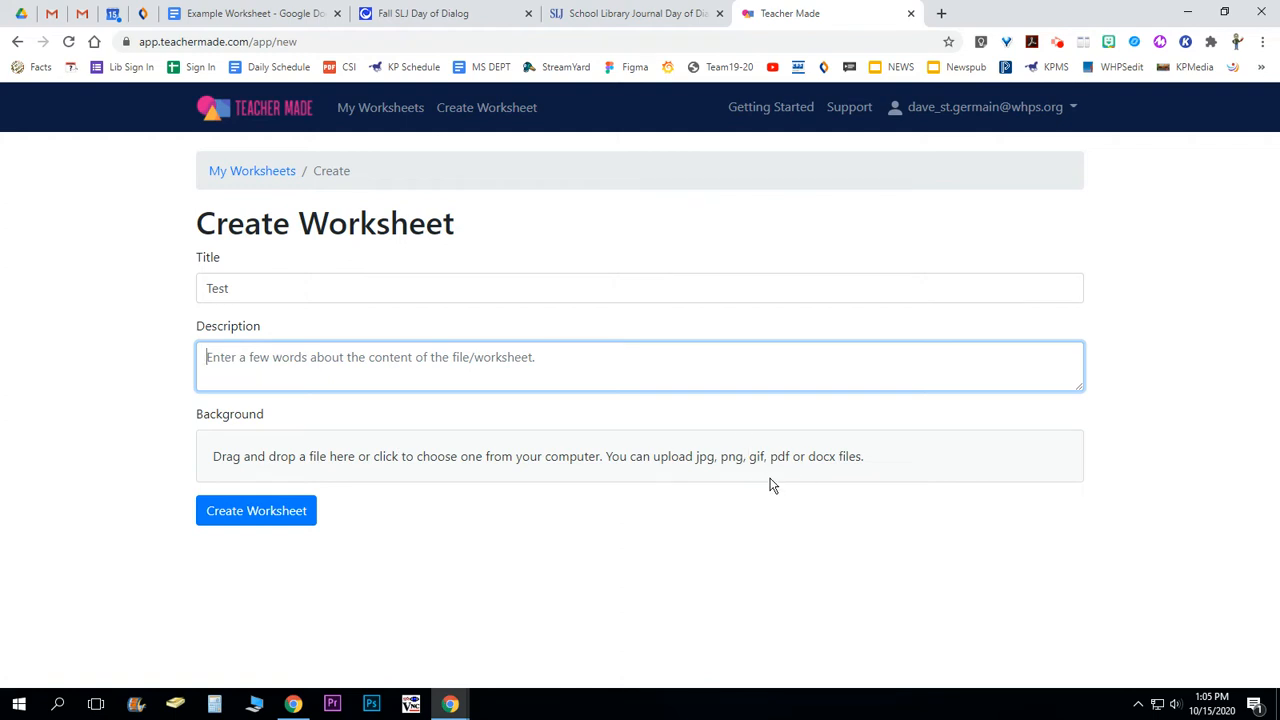
click(408, 458)
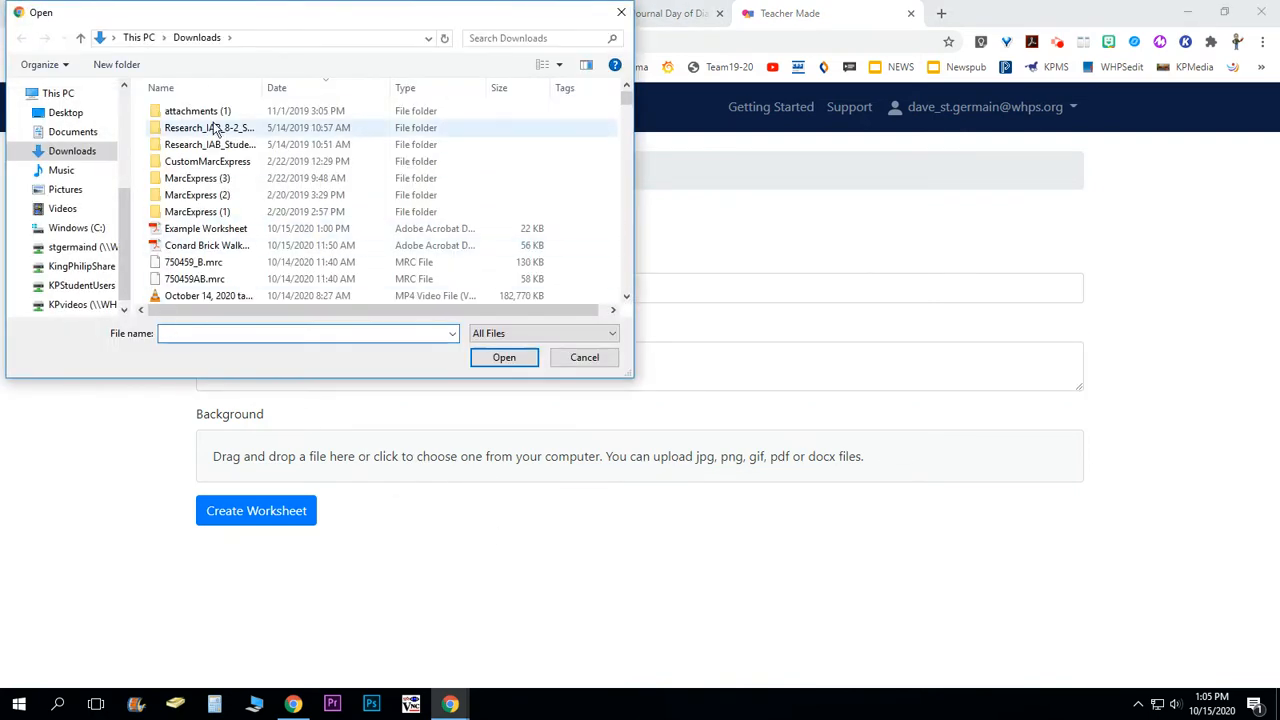
click(212, 236)
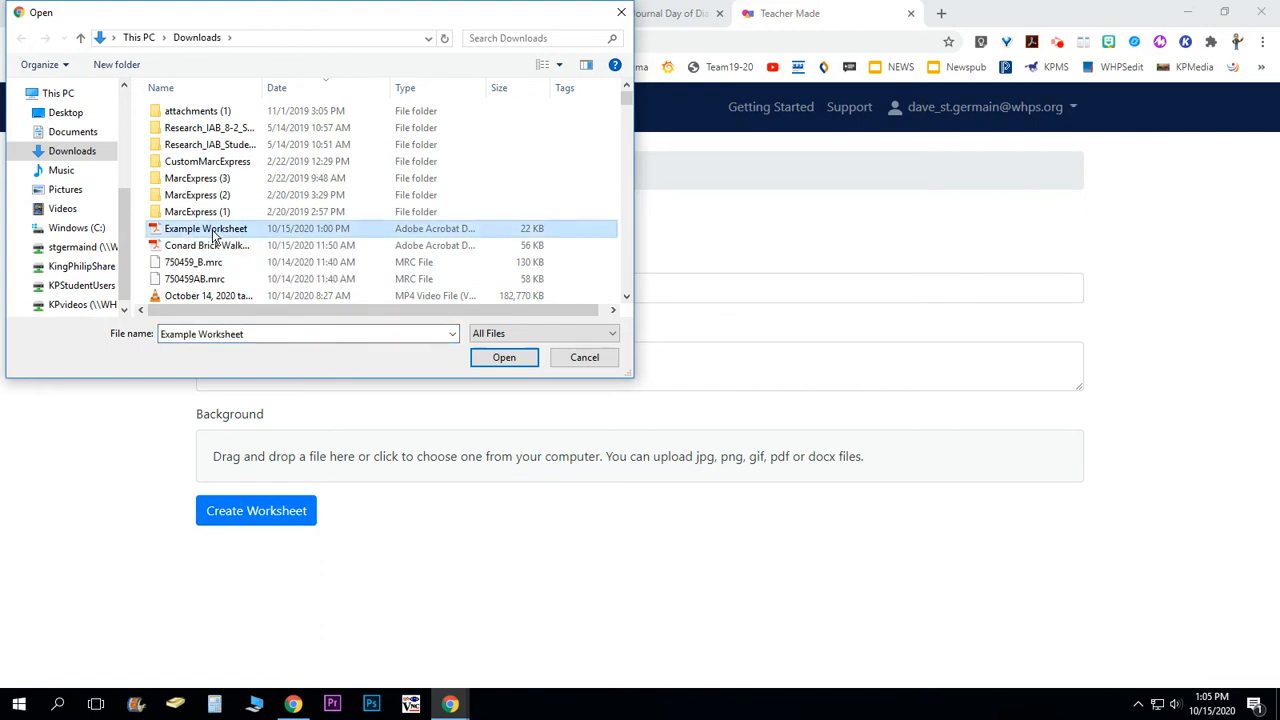
click(506, 357)
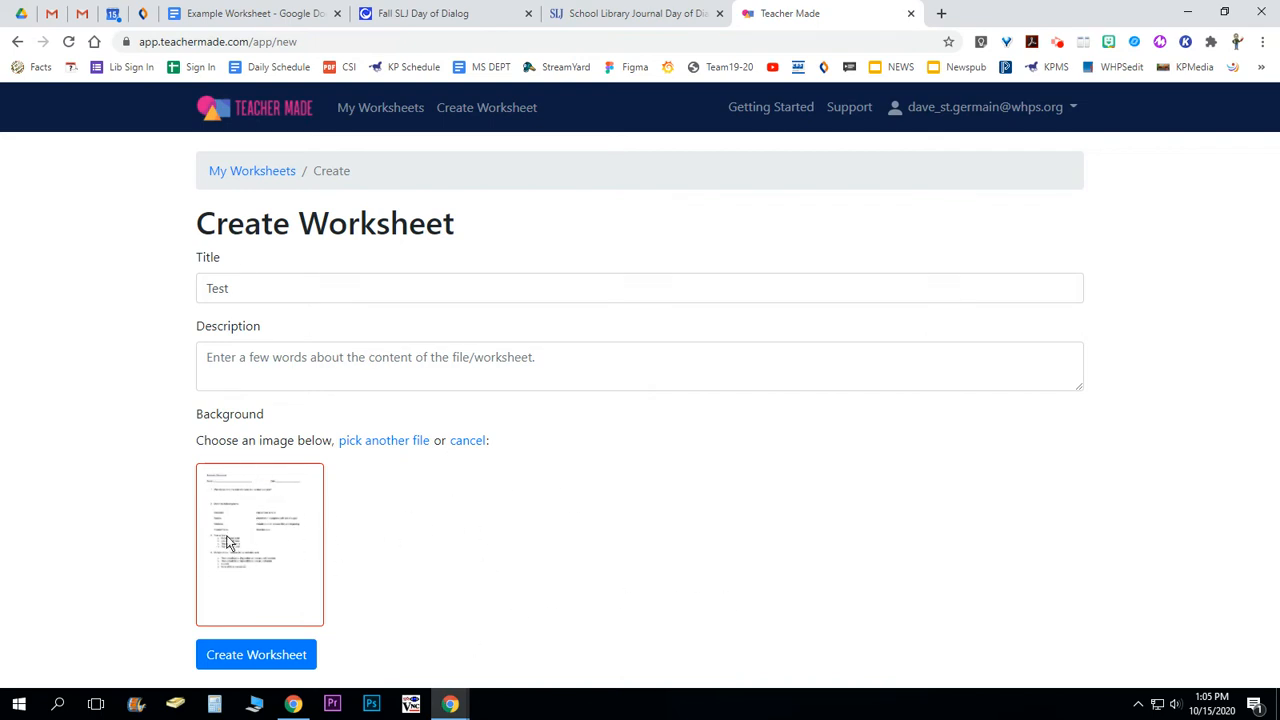
click(228, 655)
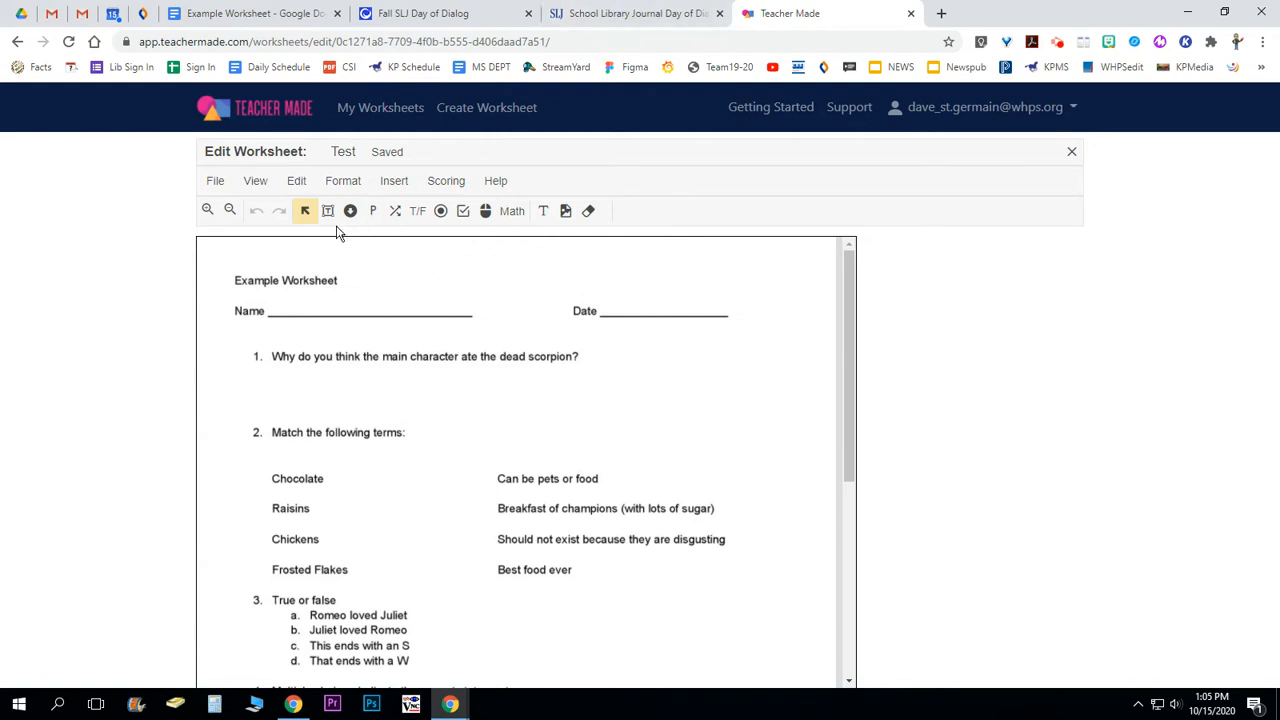
click(388, 190)
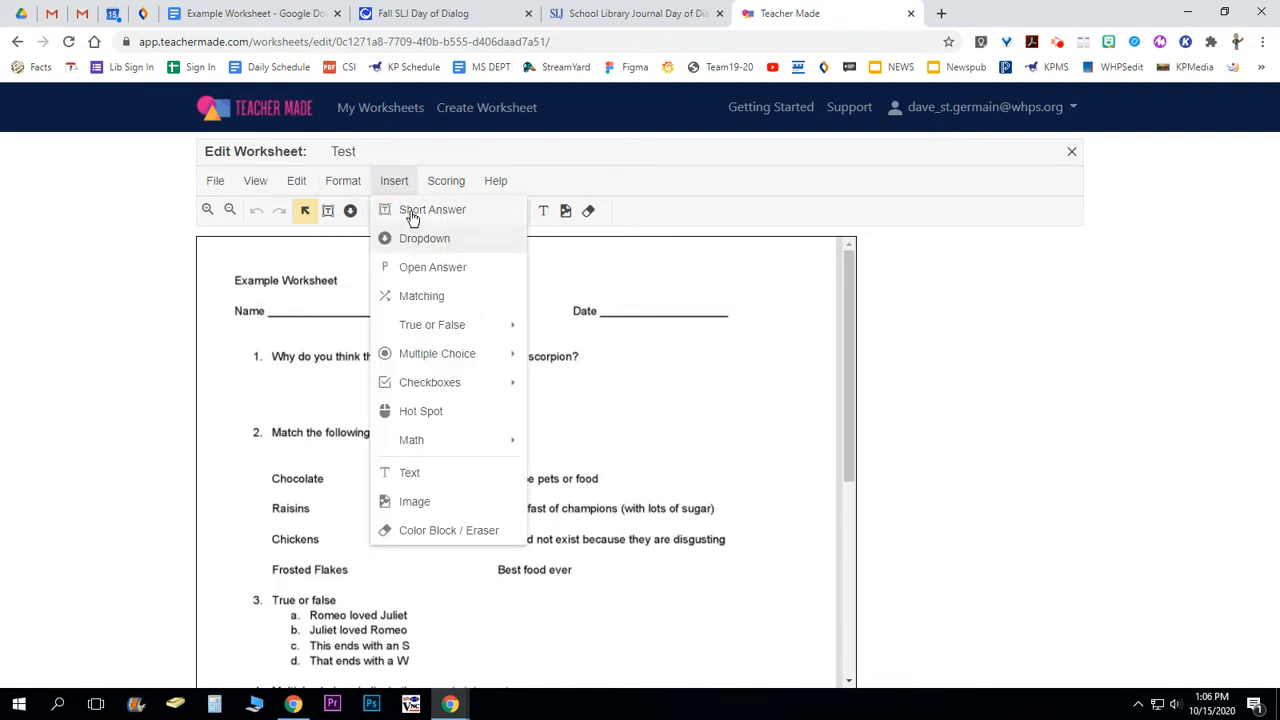
mouse_move(410, 432)
mouse_move(422, 362)
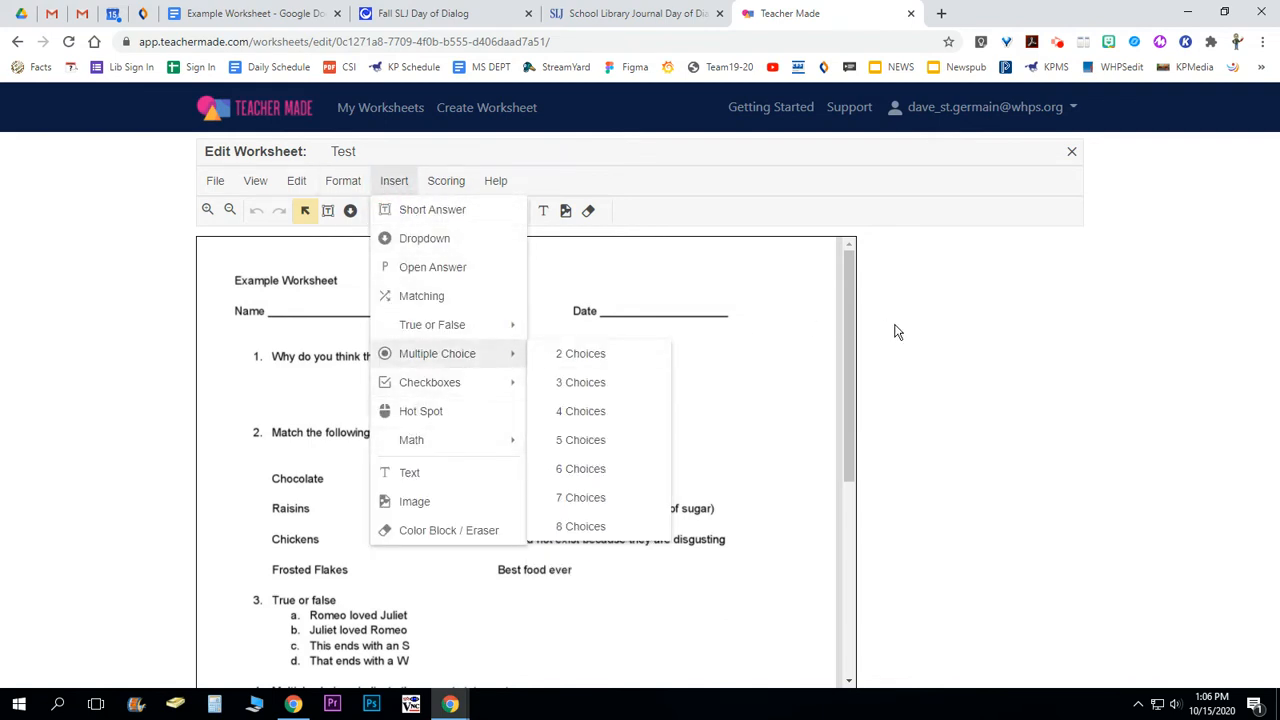
click(932, 349)
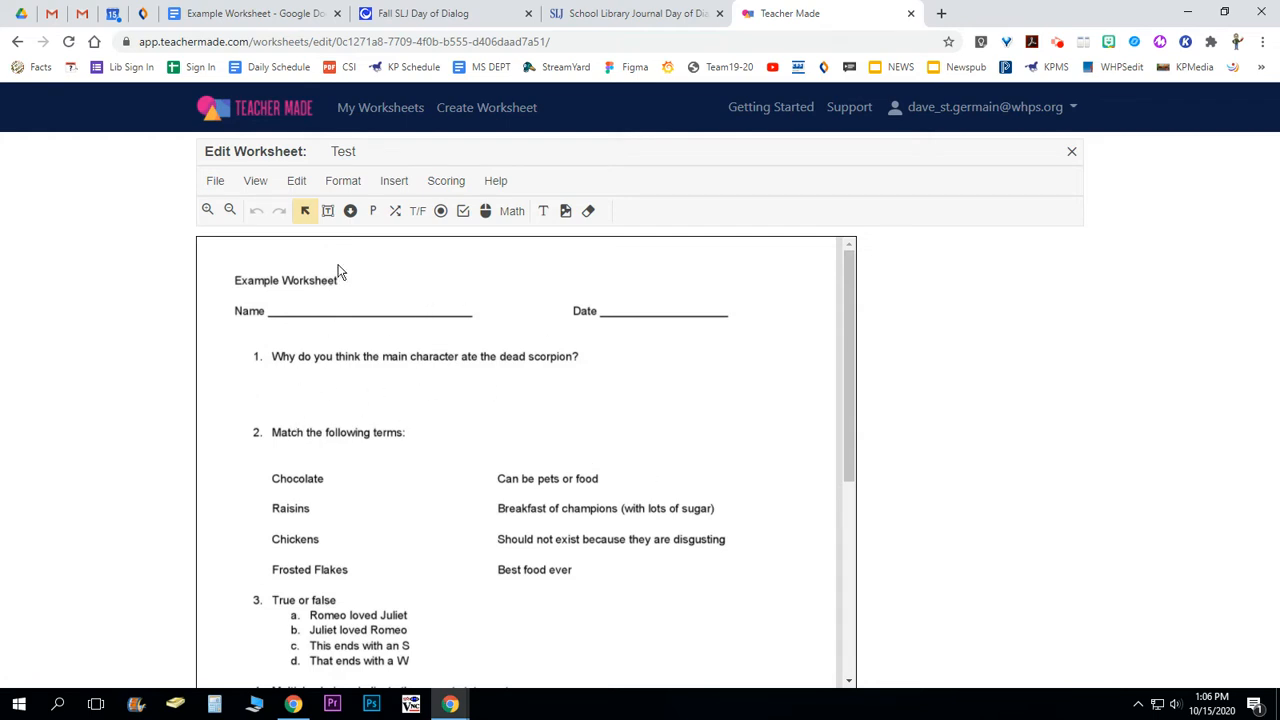
Insert an Open Answer box spanning the blank space beneath question 1 about the dead scorpion.
click(371, 214)
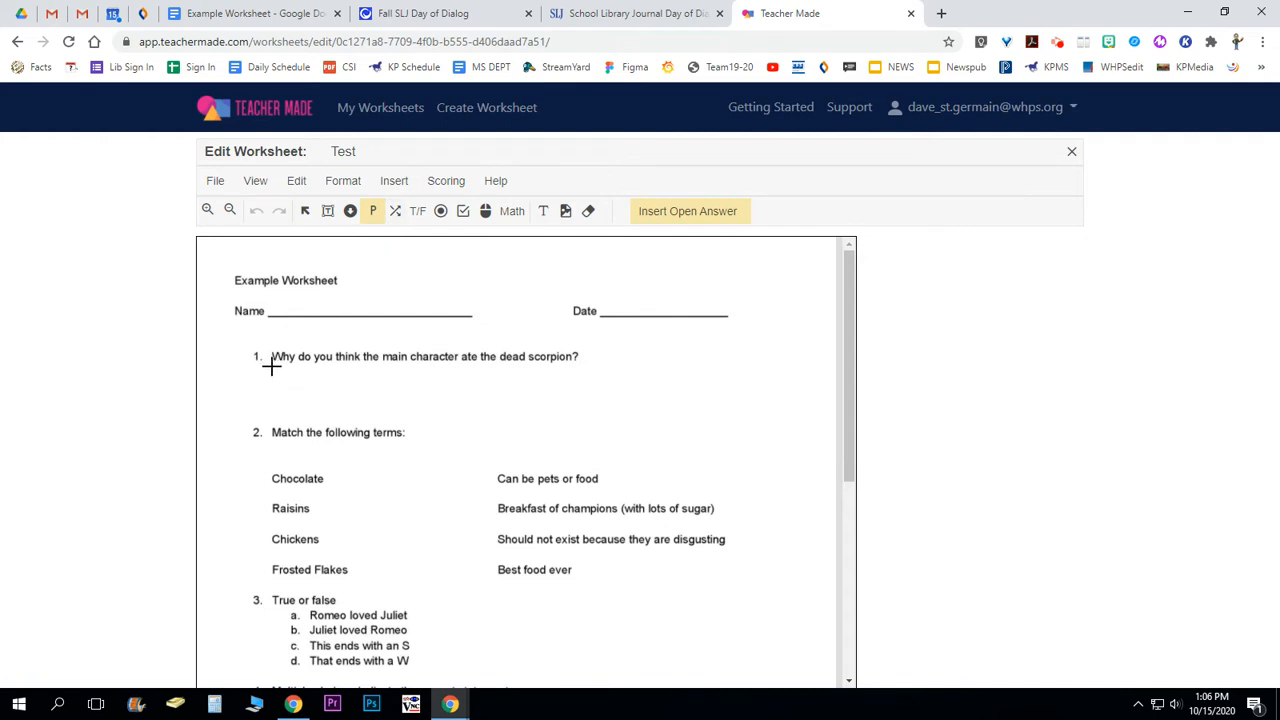
drag(272, 366, 793, 422)
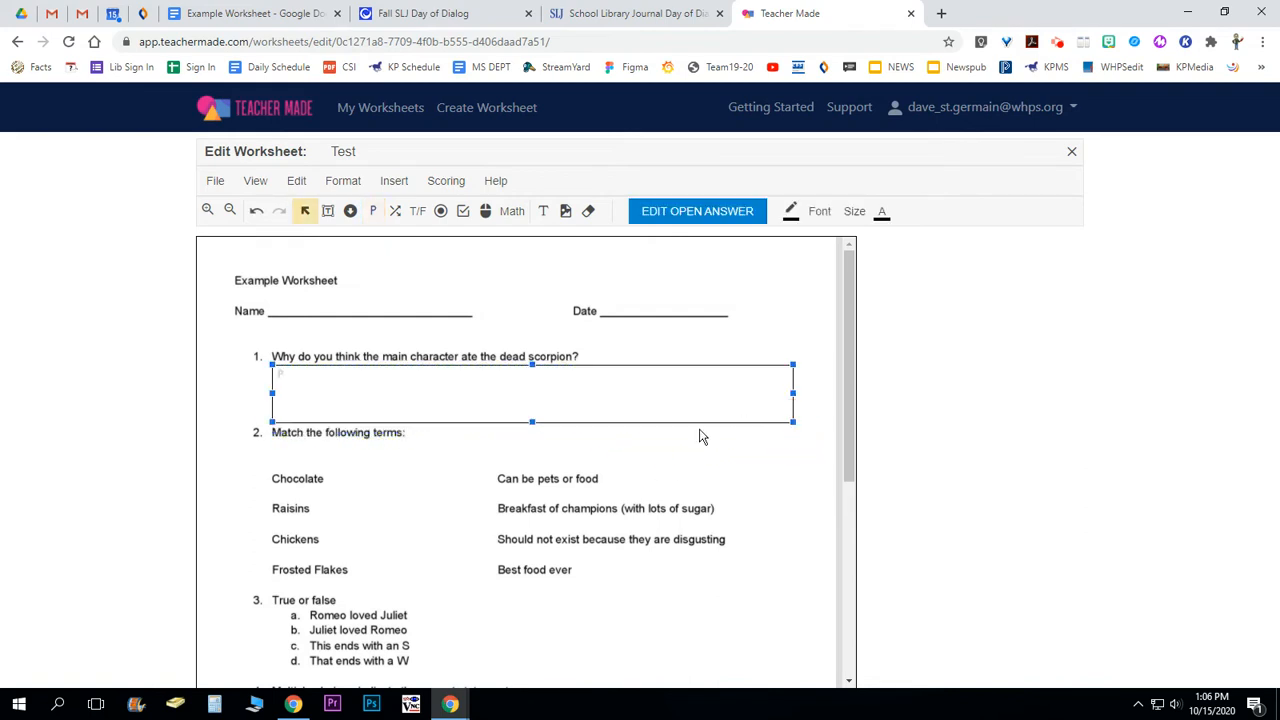
click(391, 567)
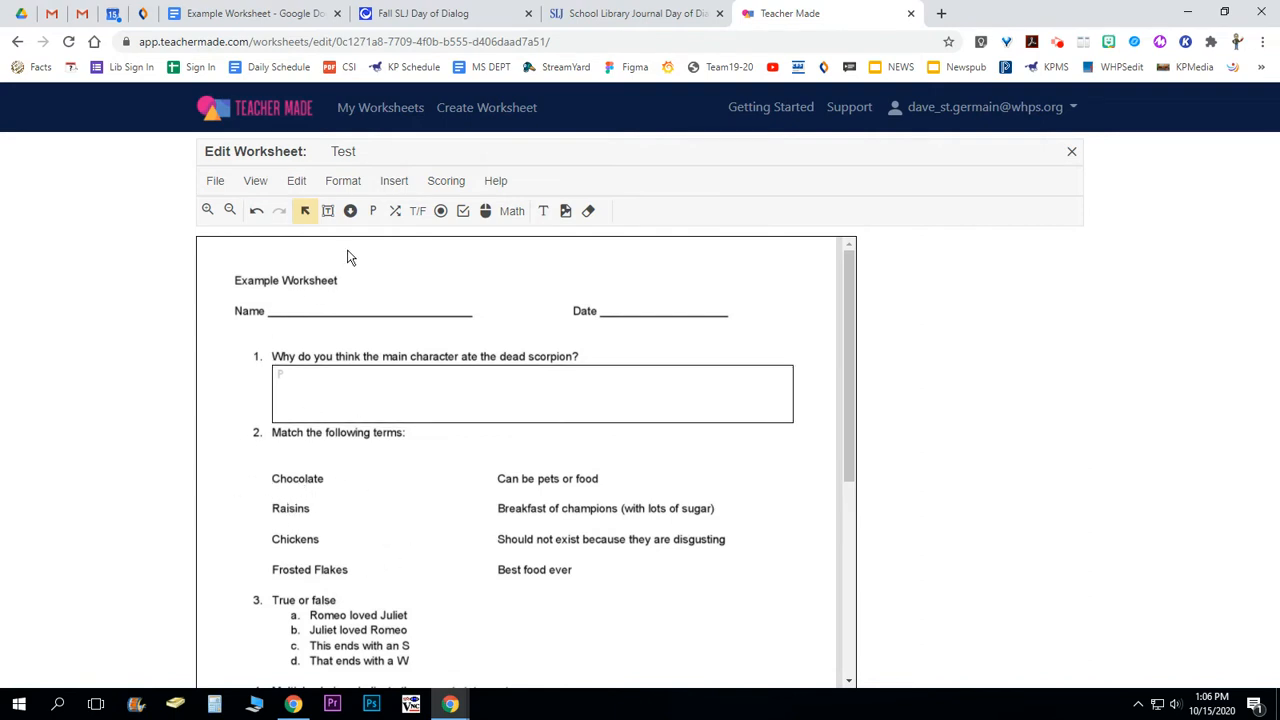
Insert Matching boxes around the four question 2 terms: Chocolate, Raisins, Chickens and Frosted Flakes.
click(395, 215)
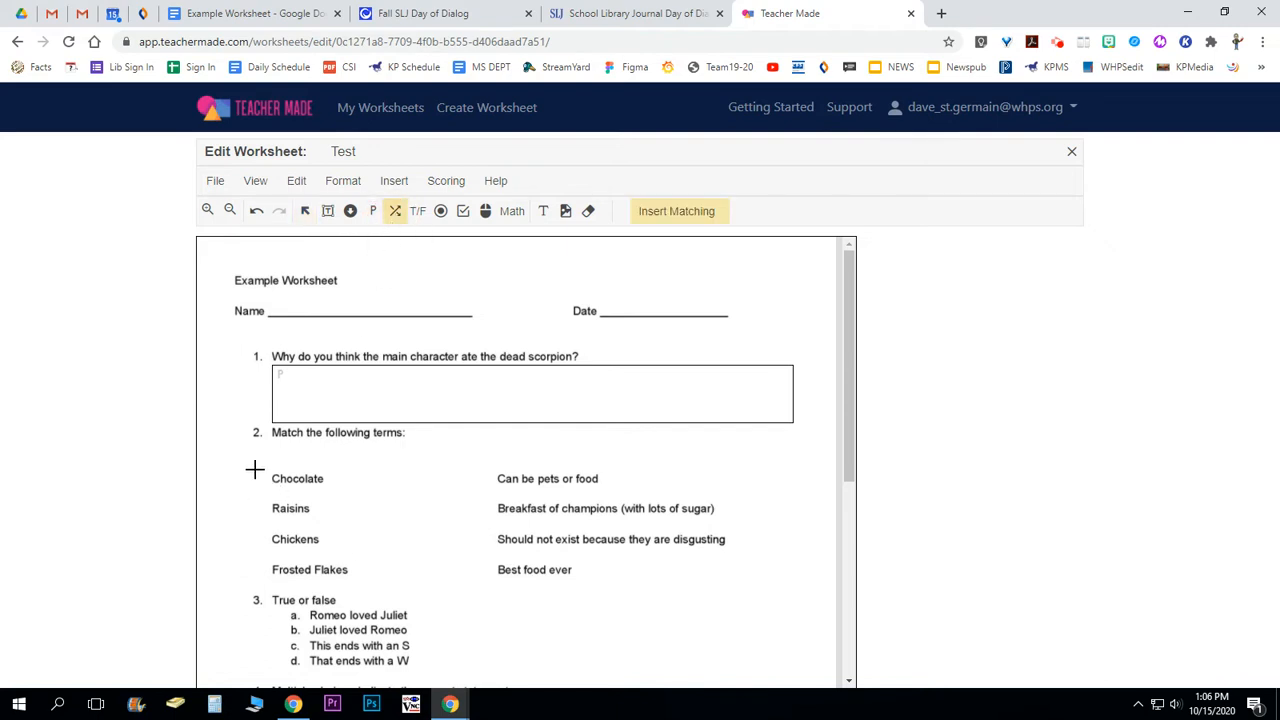
drag(268, 471, 331, 485)
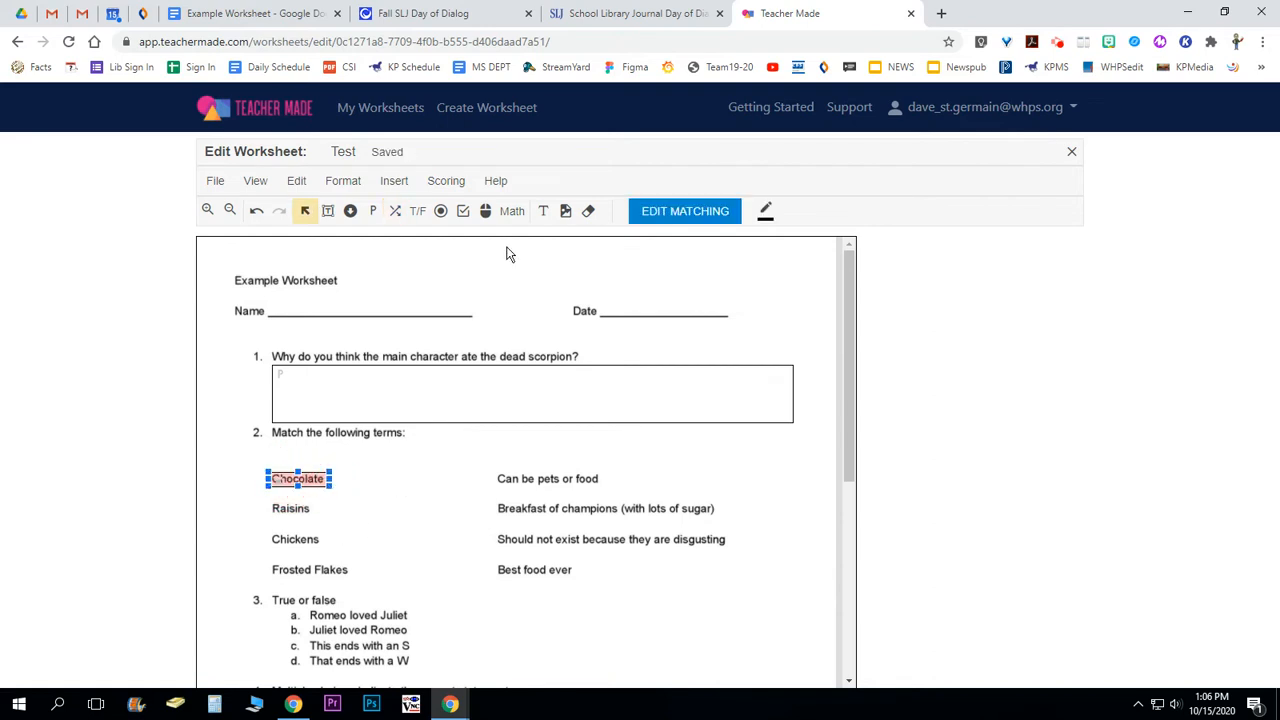
click(395, 211)
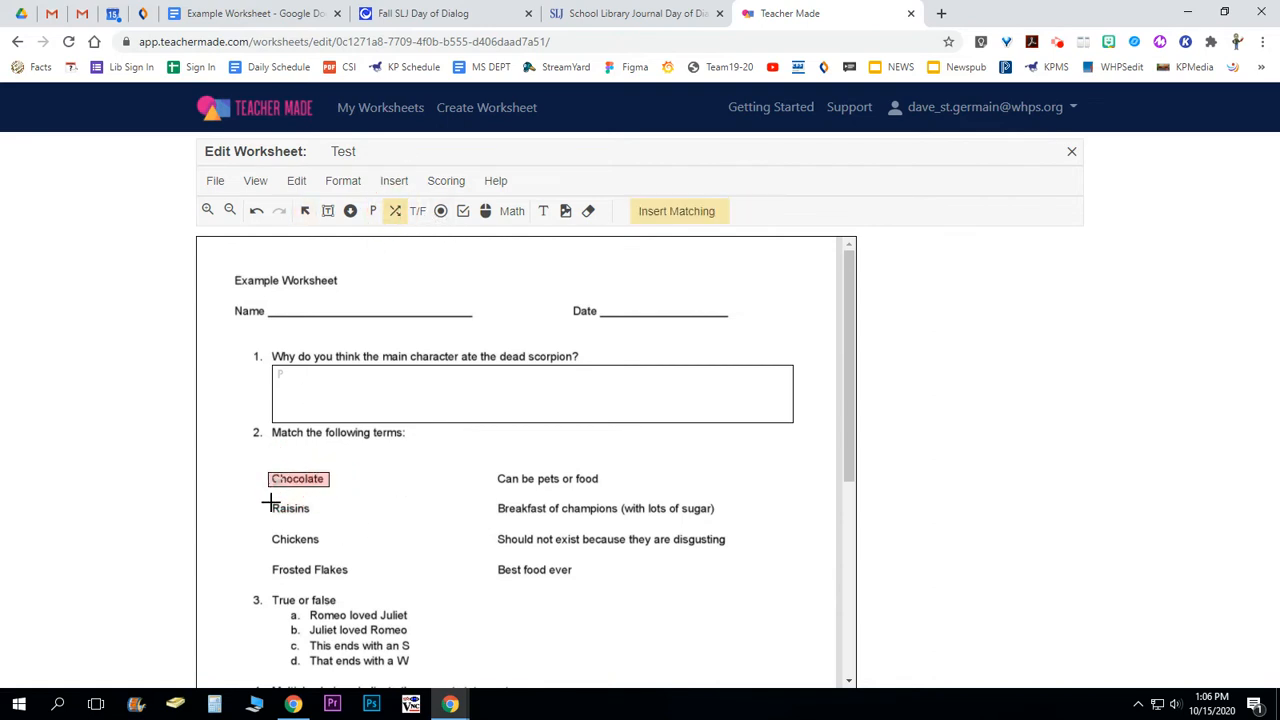
drag(268, 502, 320, 518)
click(268, 537)
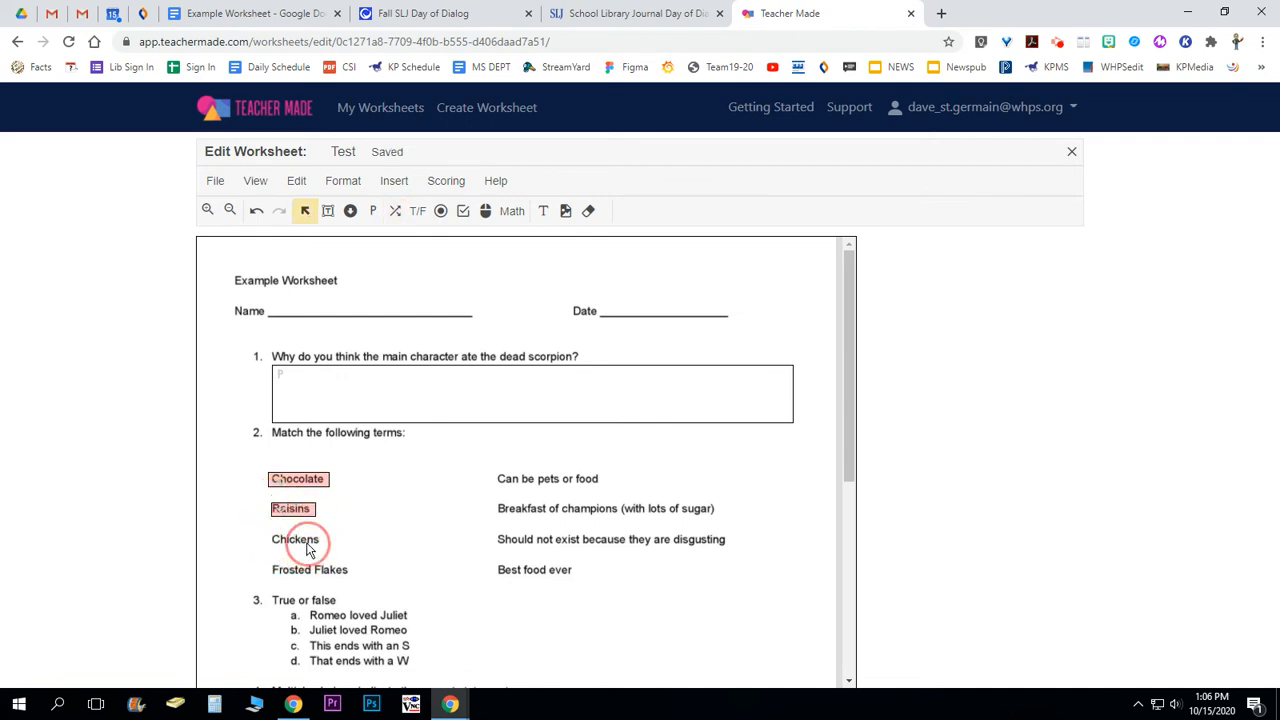
click(395, 211)
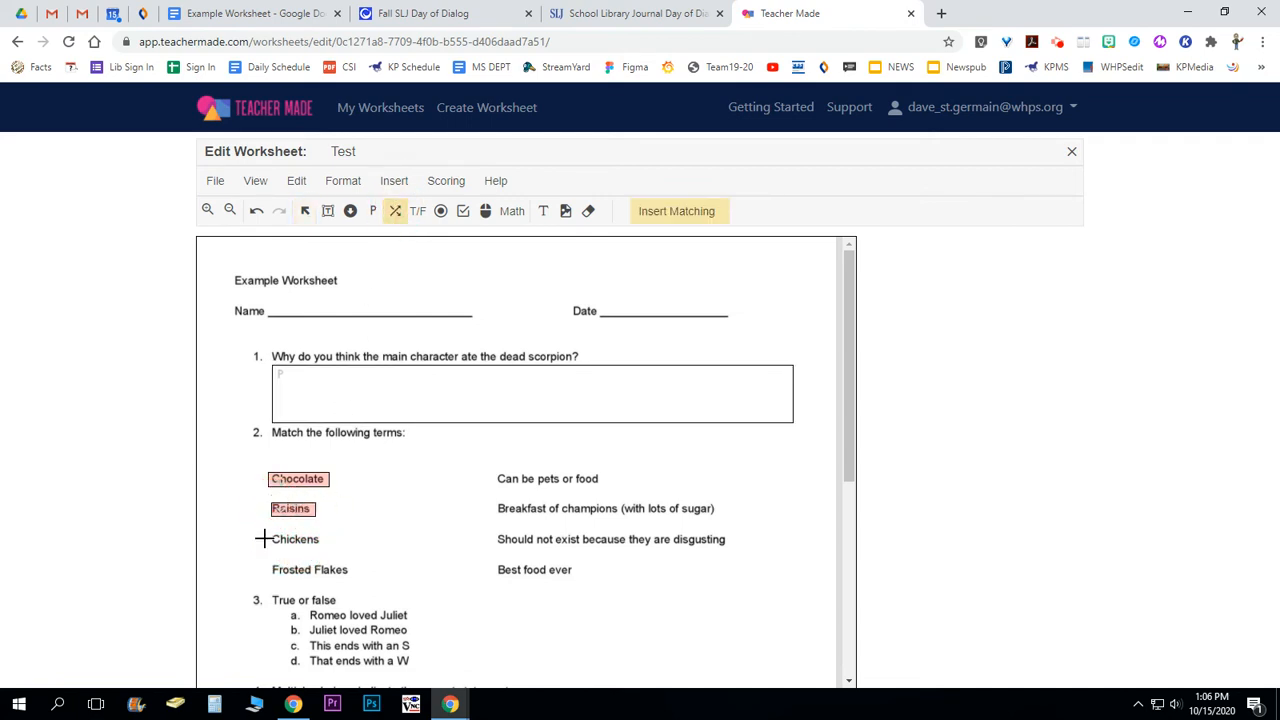
drag(265, 533, 345, 574)
click(395, 211)
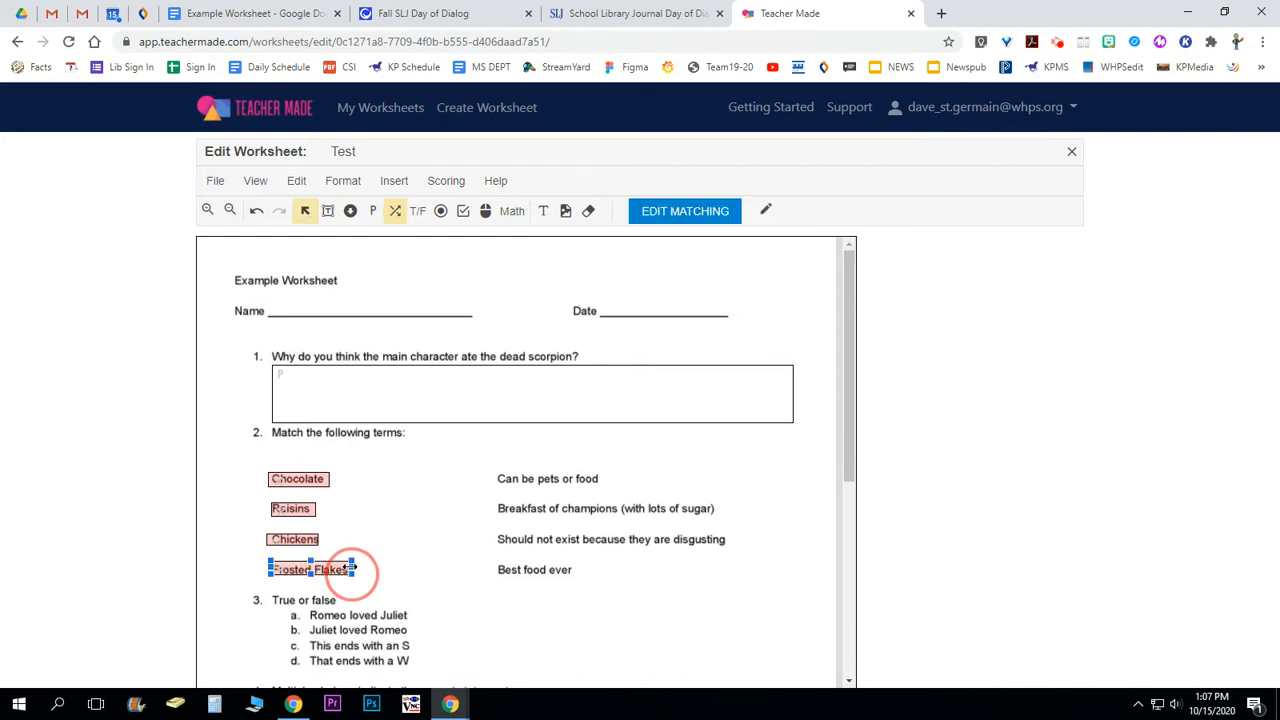
Insert Matching boxes around each of the four descriptions in question 2, from "Can be pets or food" down to "Best food ever".
click(392, 213)
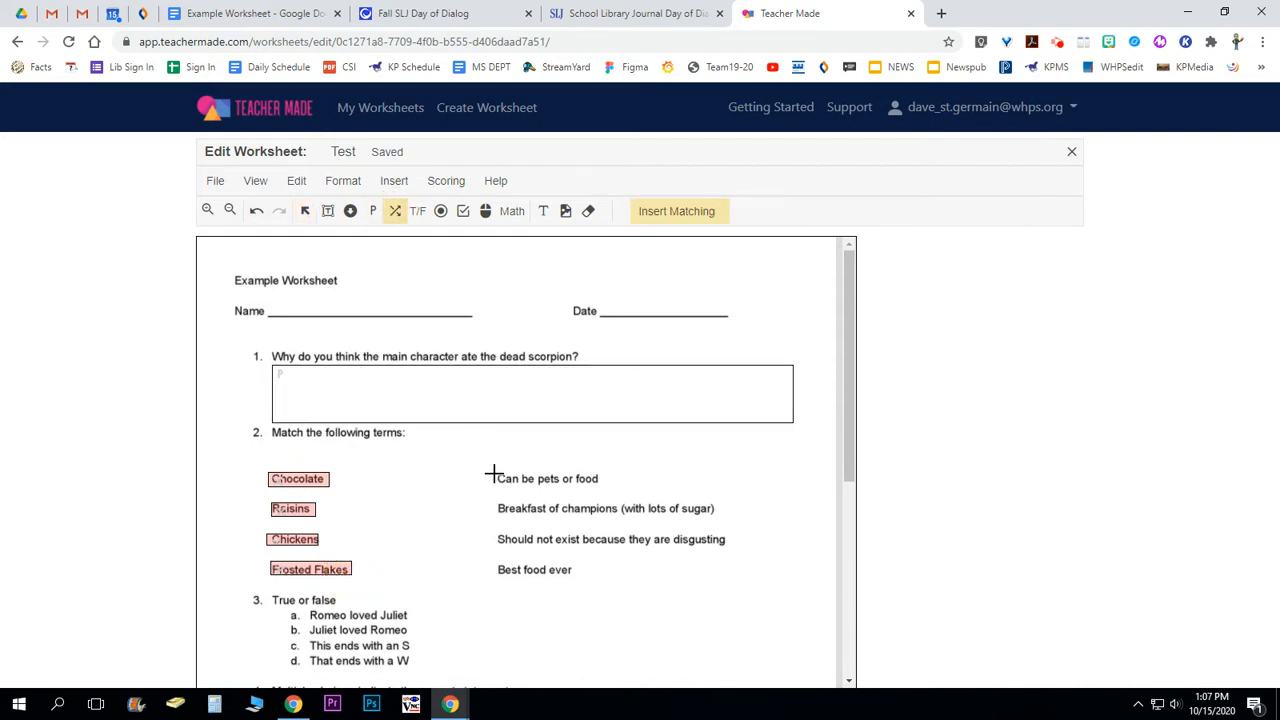
drag(494, 474, 602, 484)
click(395, 212)
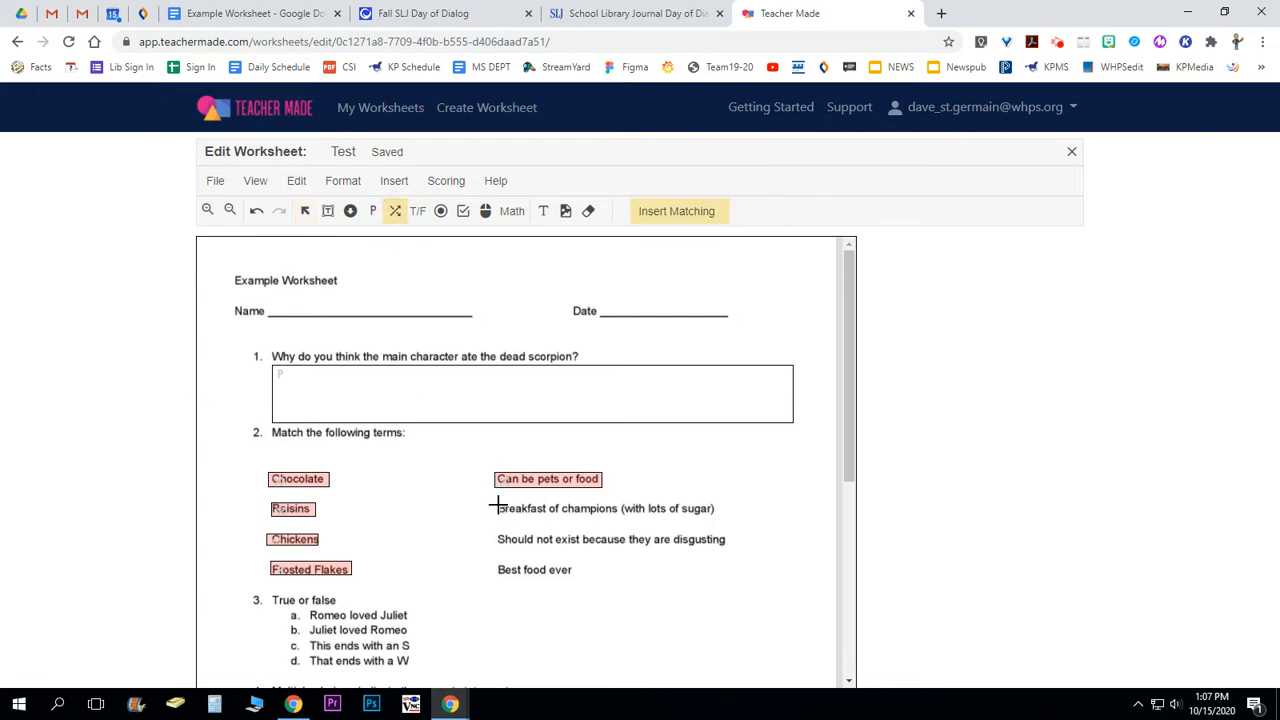
drag(497, 507, 718, 513)
click(395, 212)
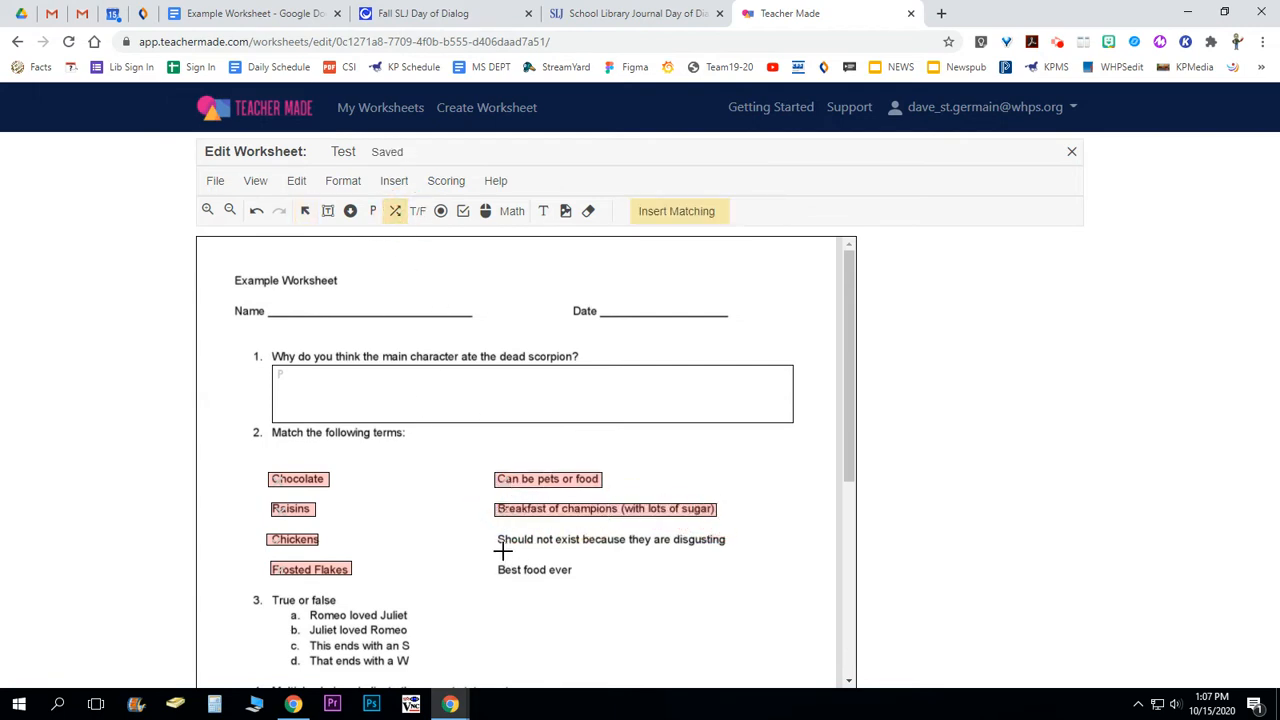
drag(497, 531, 727, 538)
click(395, 211)
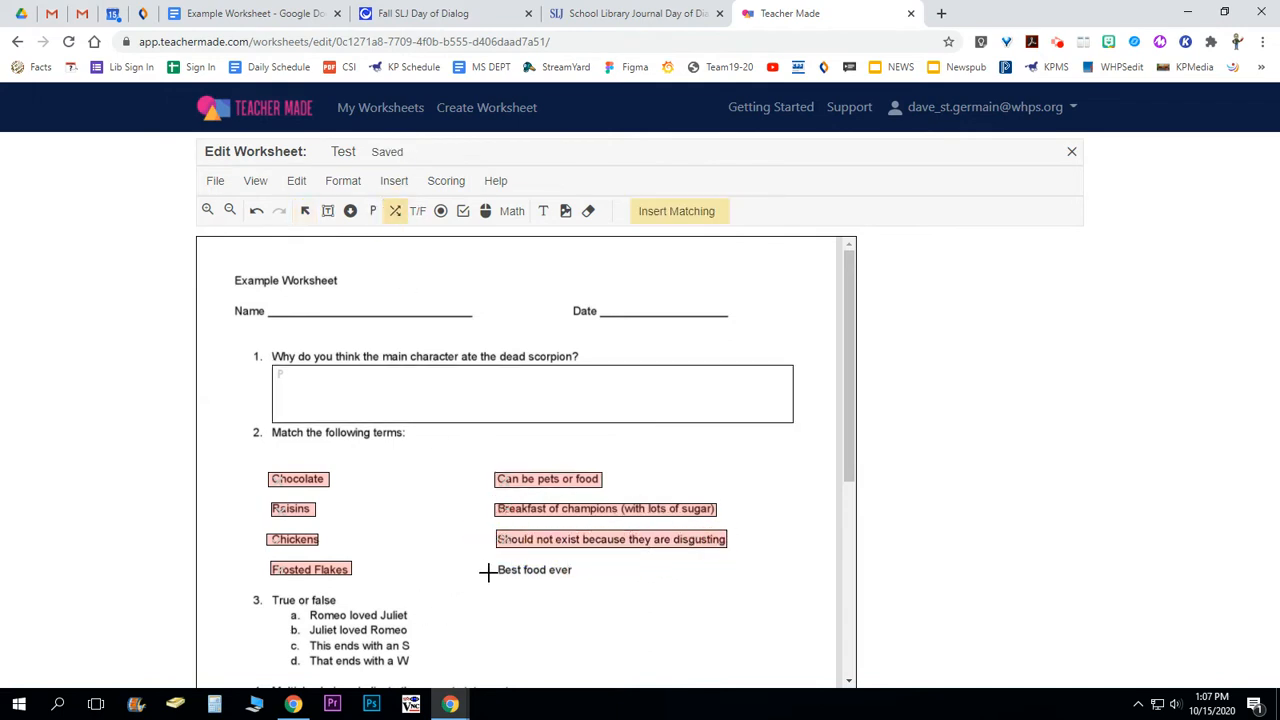
drag(494, 565, 573, 576)
click(429, 543)
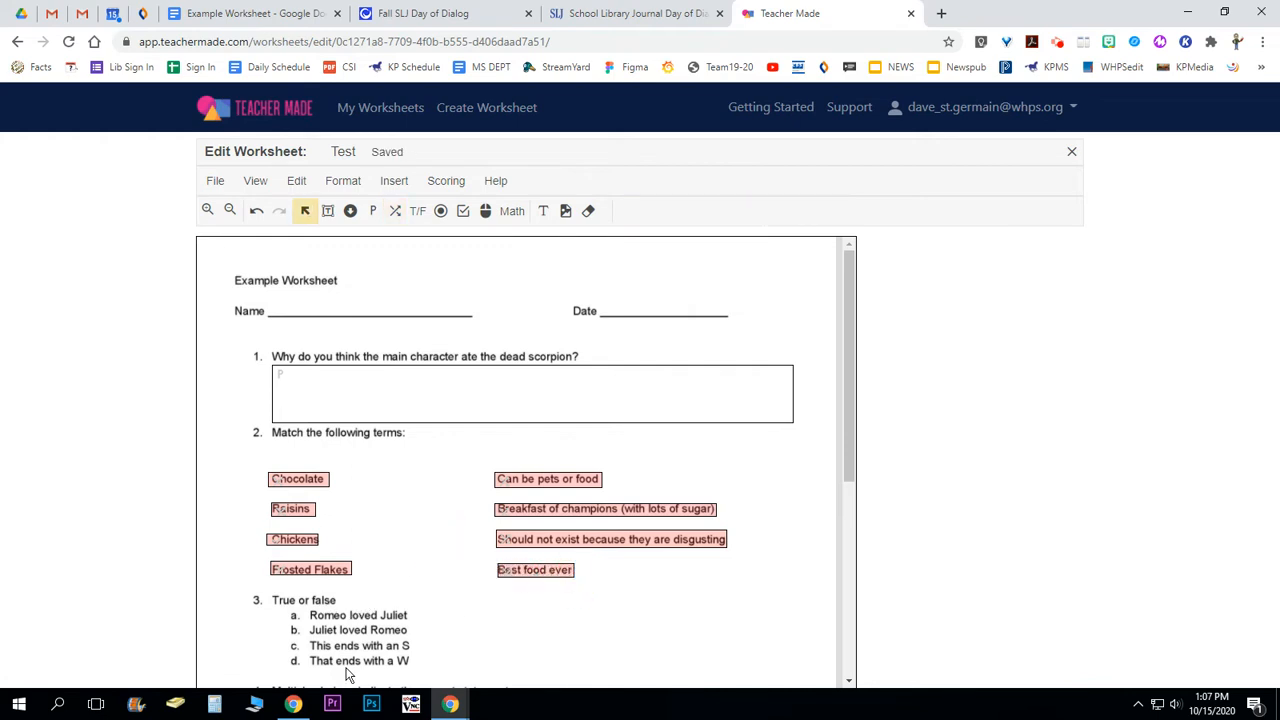
Link Chocolate to "Best food ever" and Raisins to "Should not exist because they are disgusting" as correct matches.
click(283, 481)
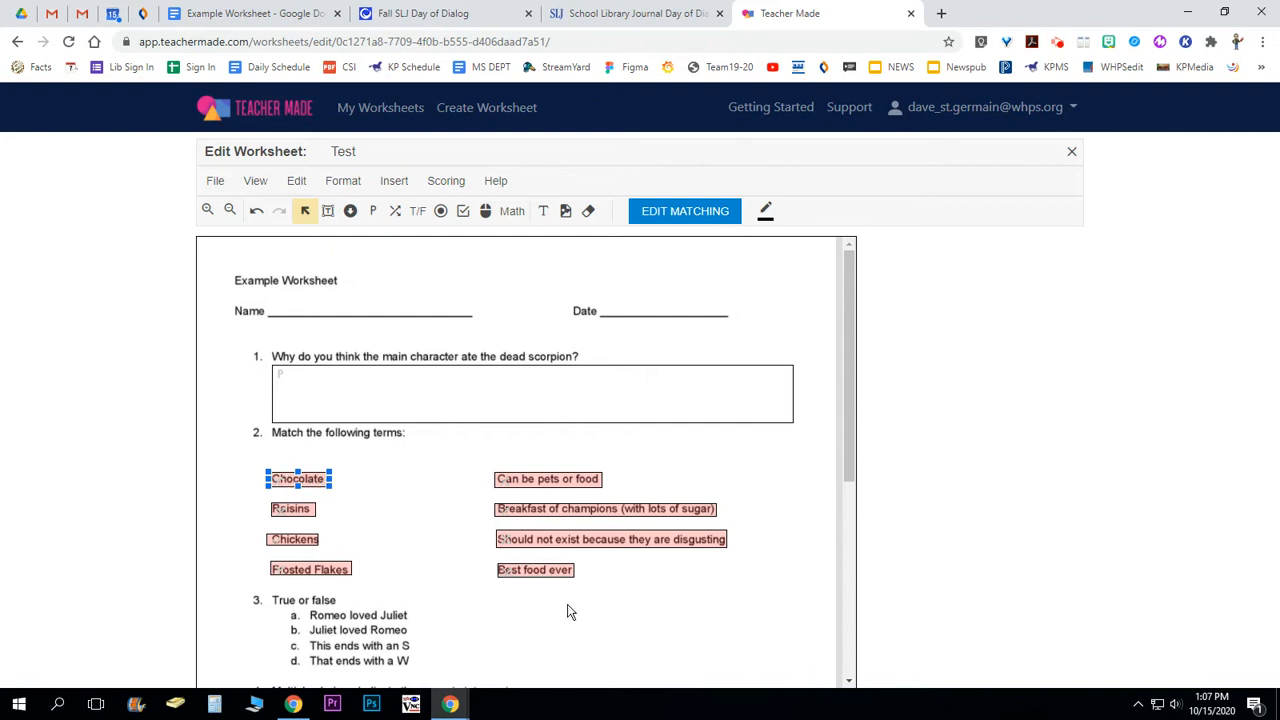
click(523, 570)
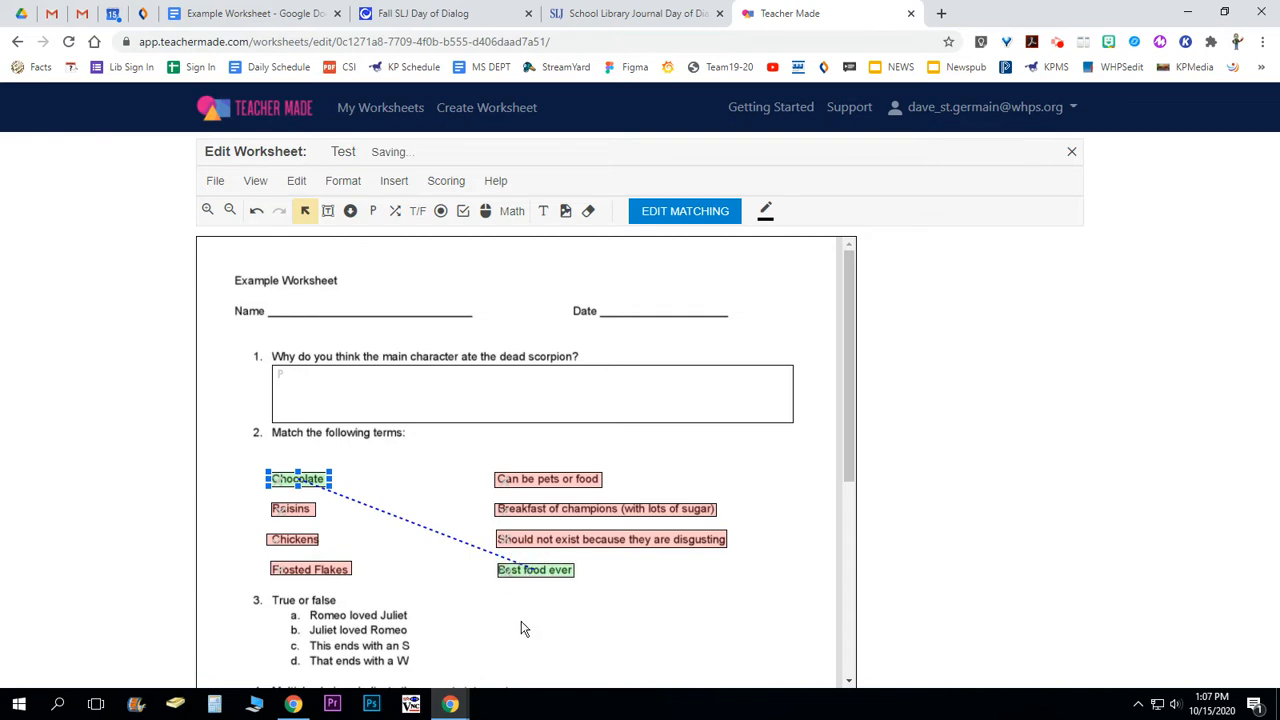
click(293, 510)
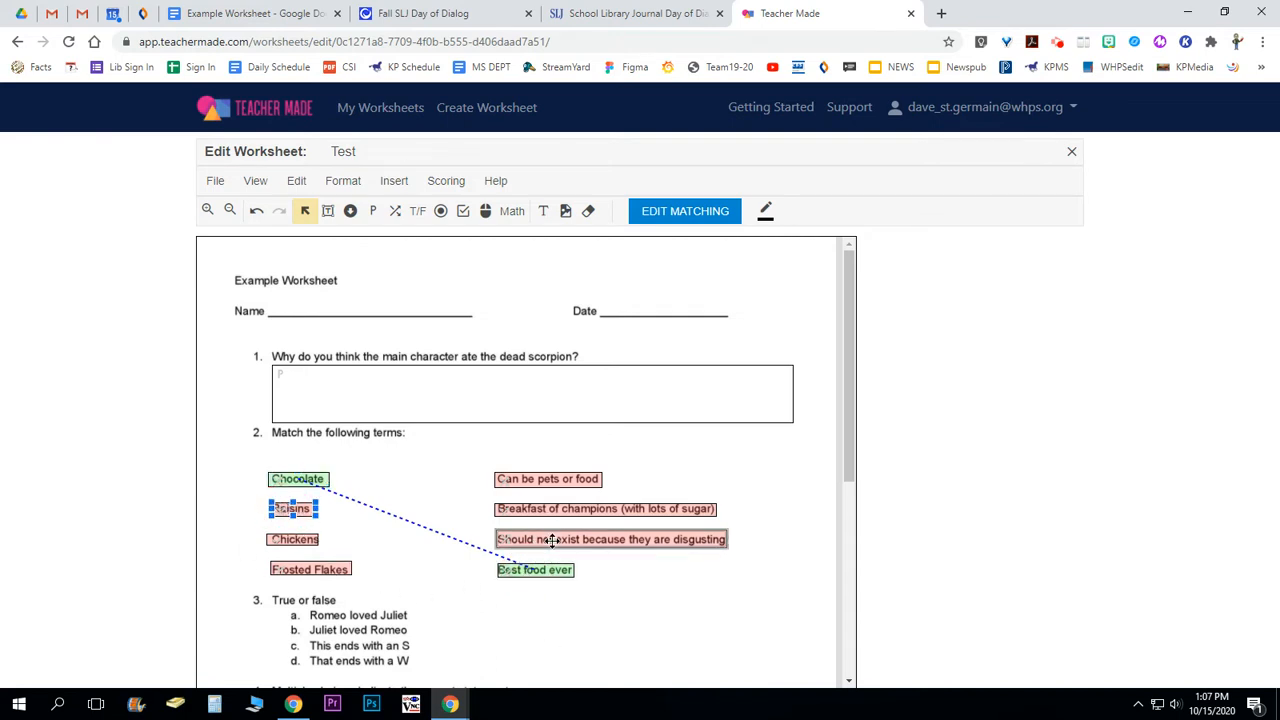
click(606, 539)
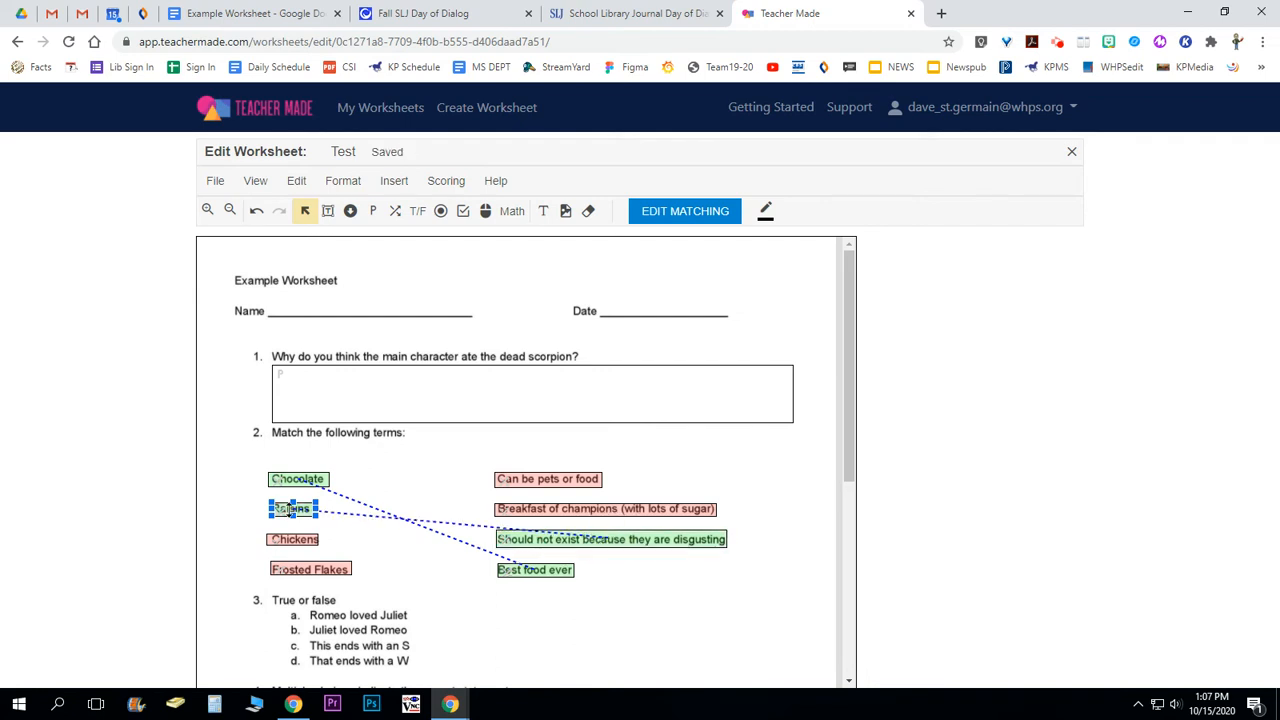
Link Chickens to "Can be pets or food" and Frosted Flakes to "Breakfast of champions (with lots of sugar)".
click(287, 538)
click(525, 480)
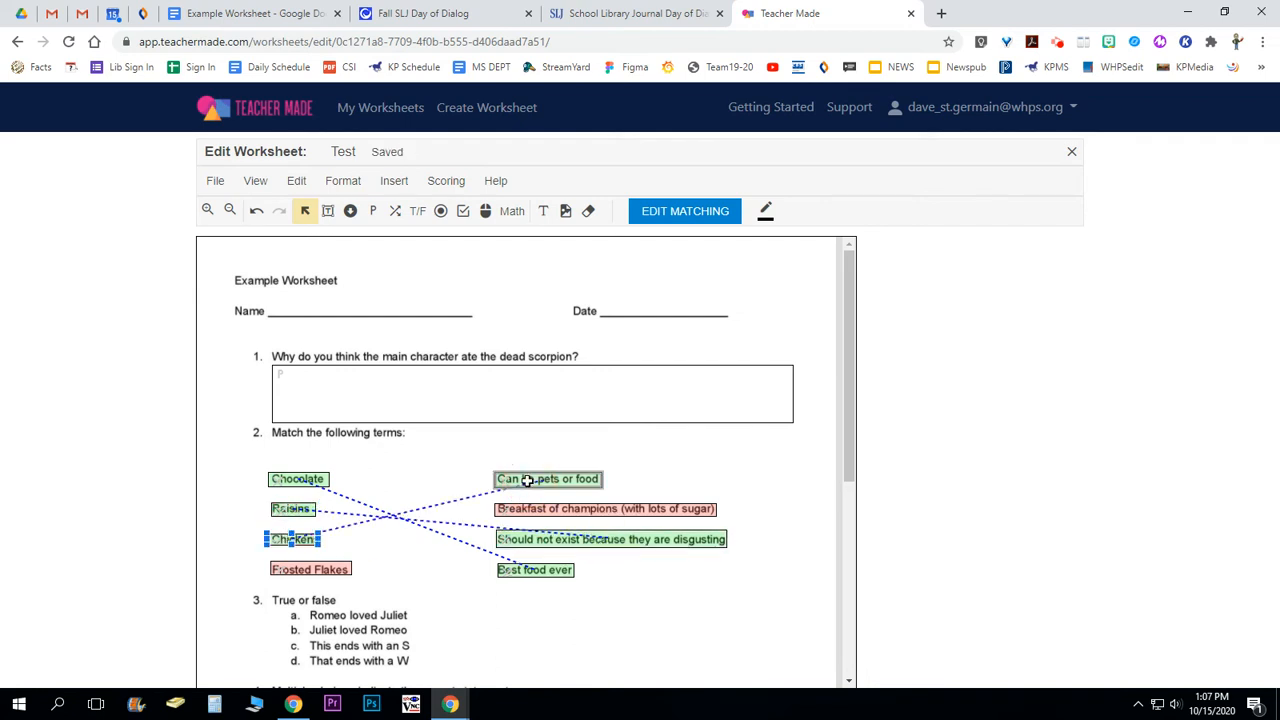
click(318, 570)
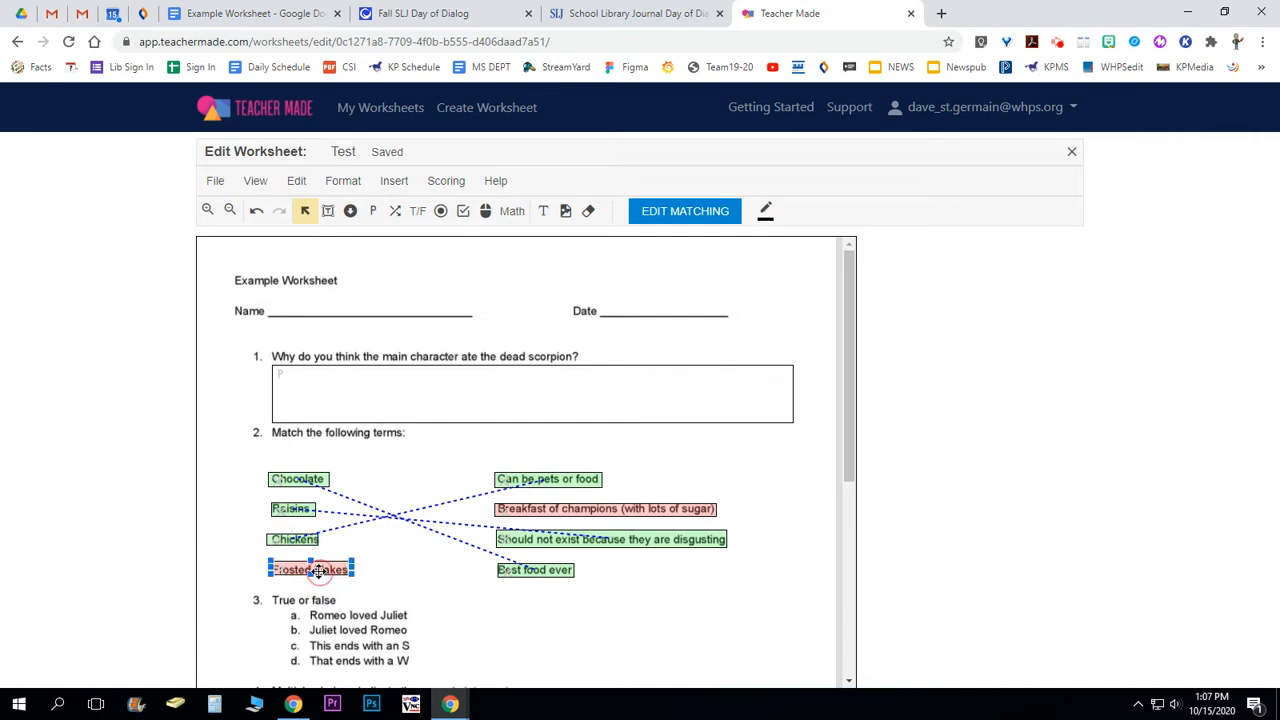
click(516, 507)
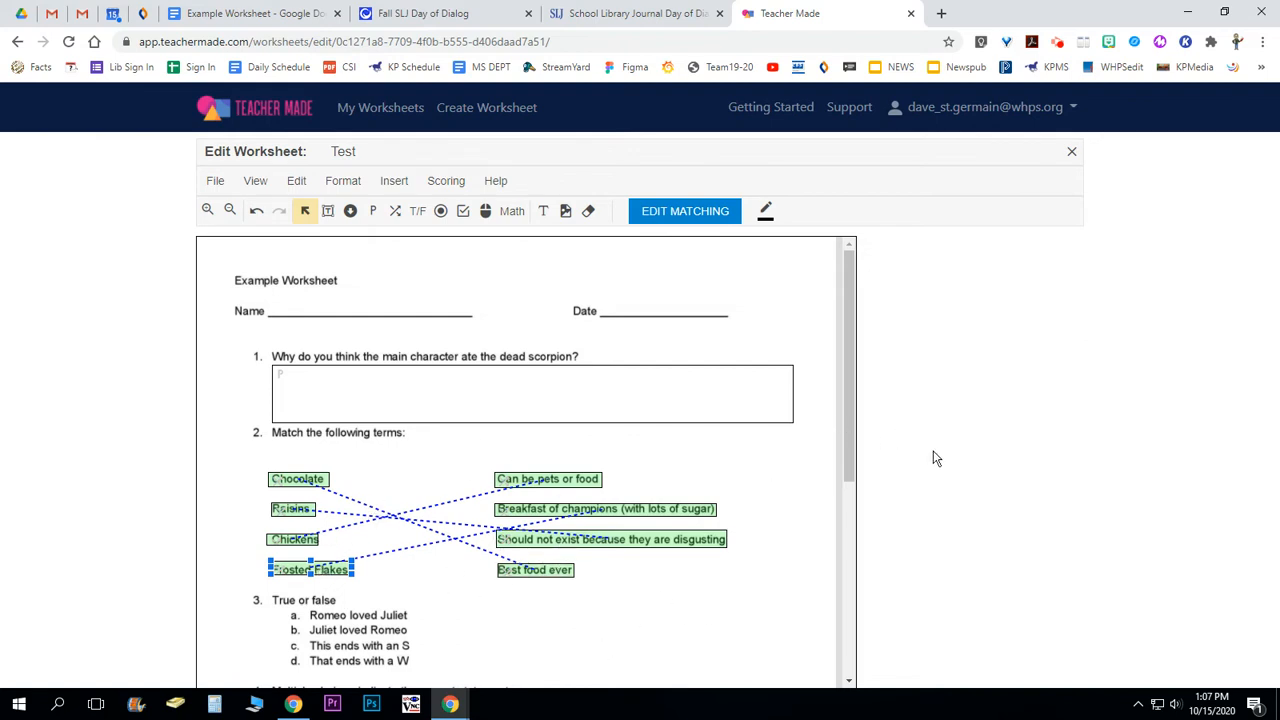
scroll(722, 469, down, 3)
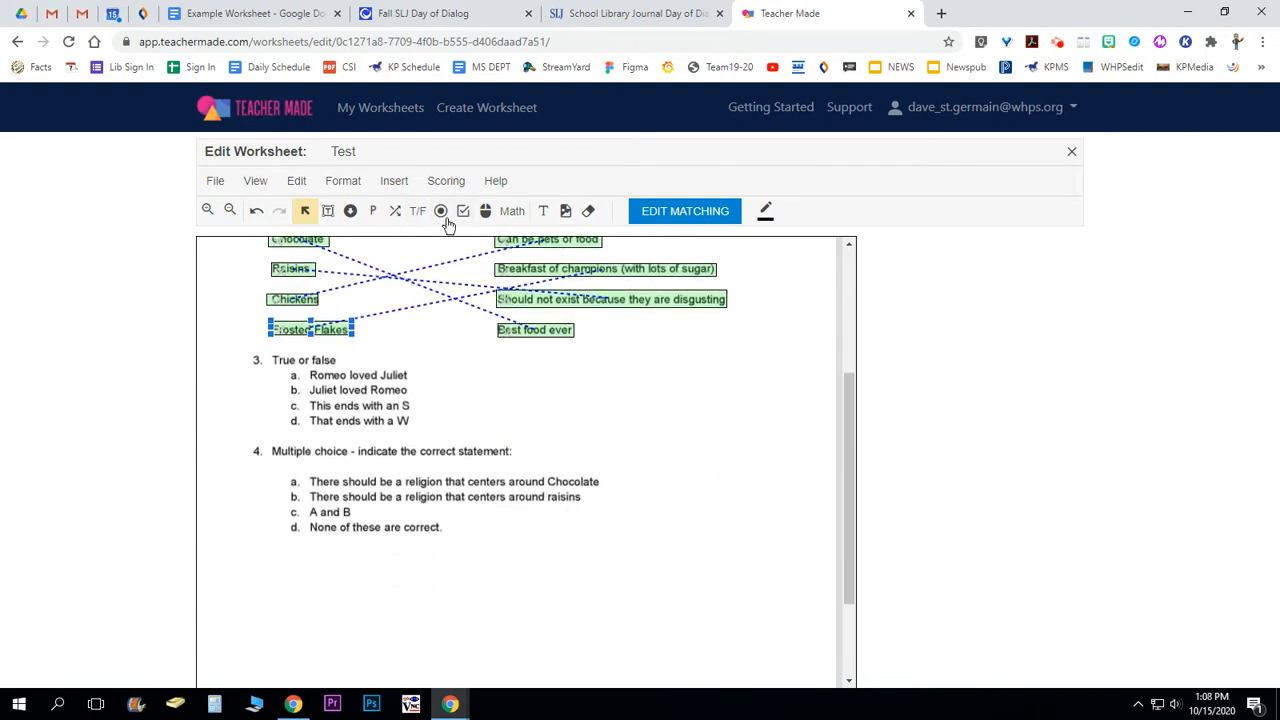
click(417, 211)
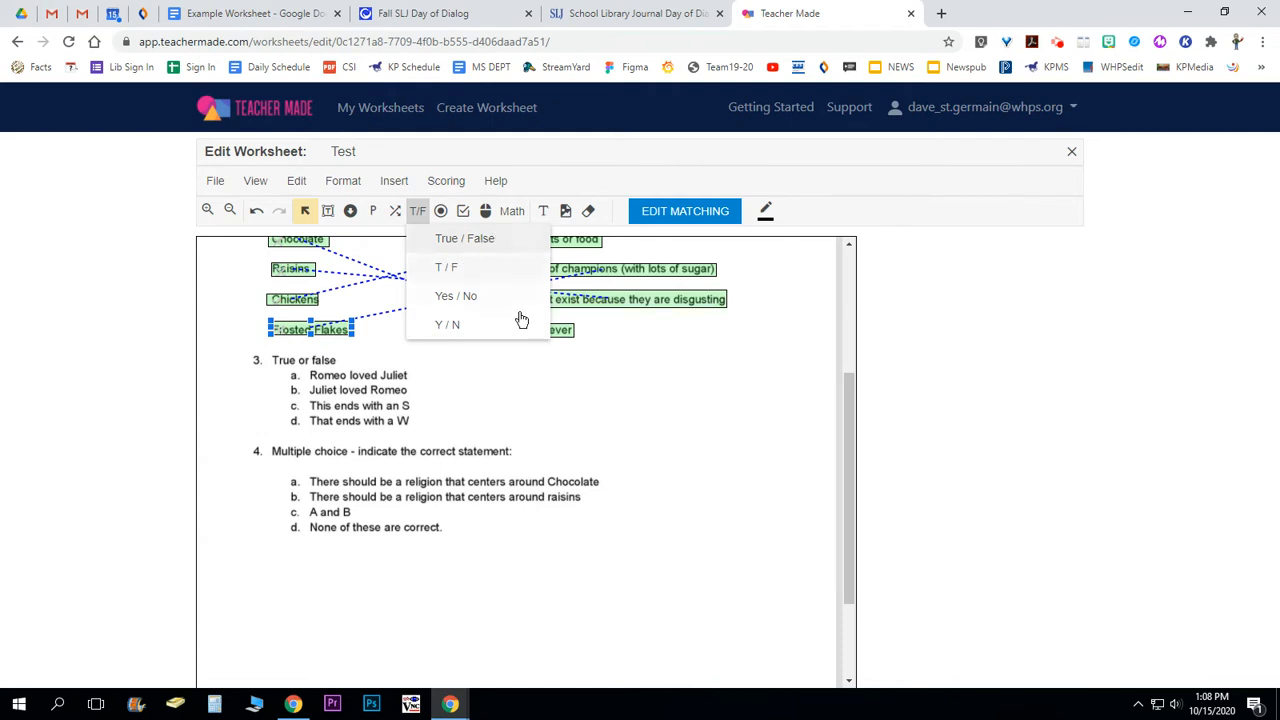
click(483, 240)
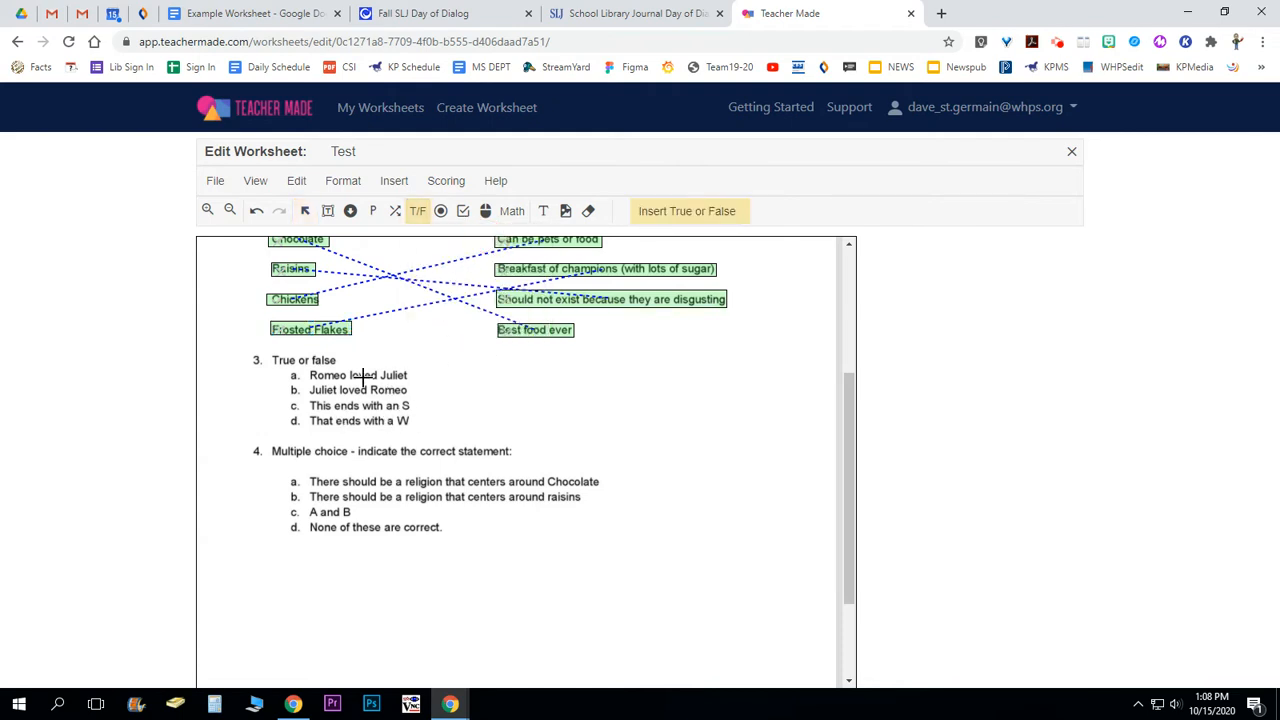
click(249, 375)
click(257, 384)
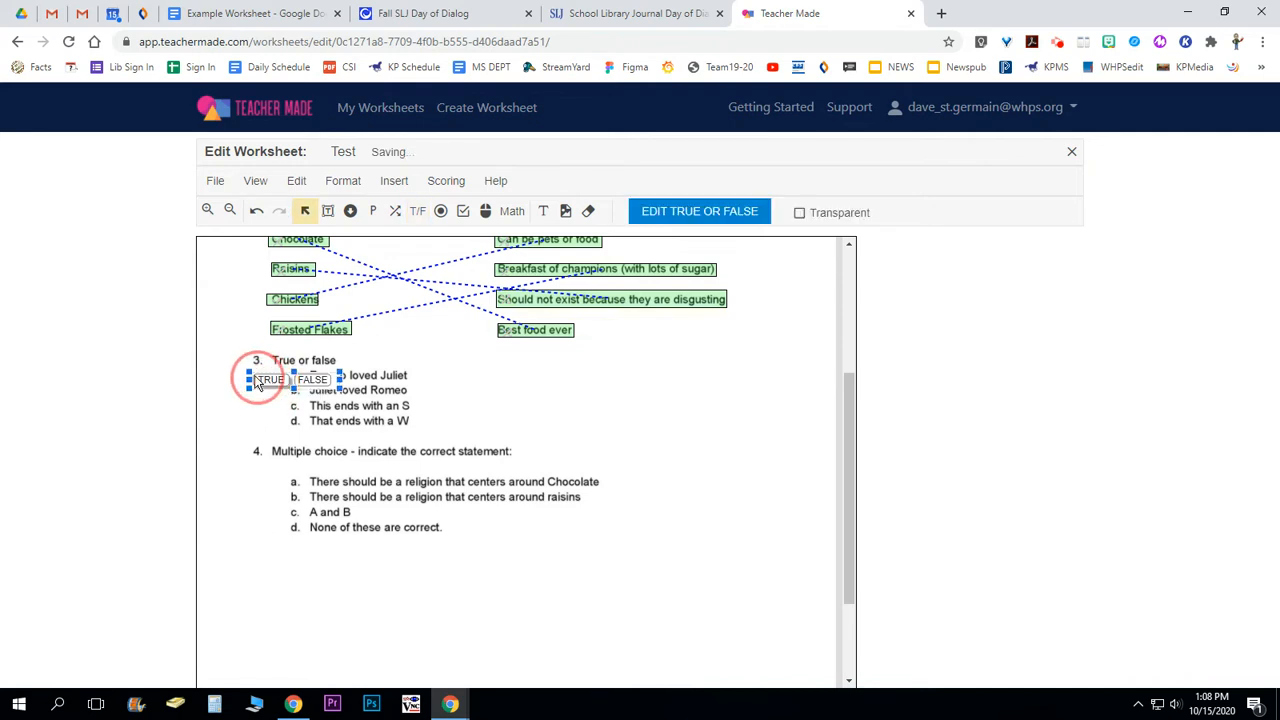
click(257, 380)
drag(257, 380, 240, 379)
drag(334, 379, 301, 379)
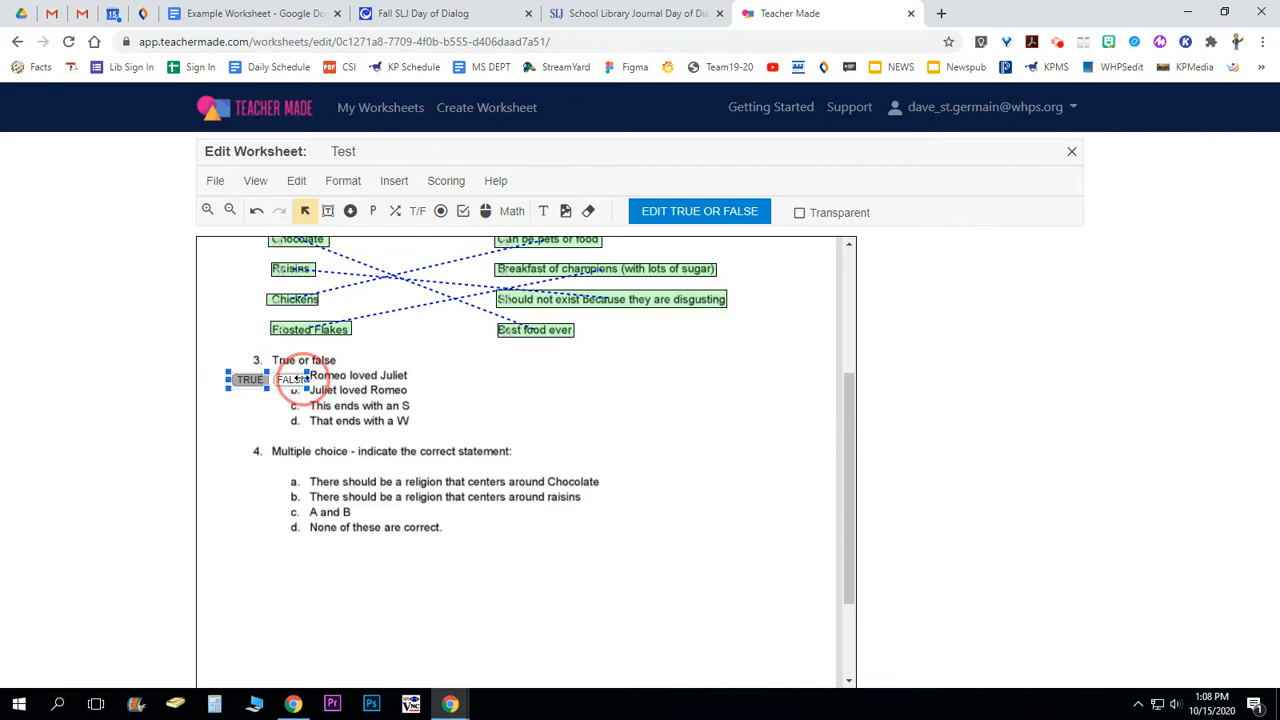
click(237, 378)
key(Delete)
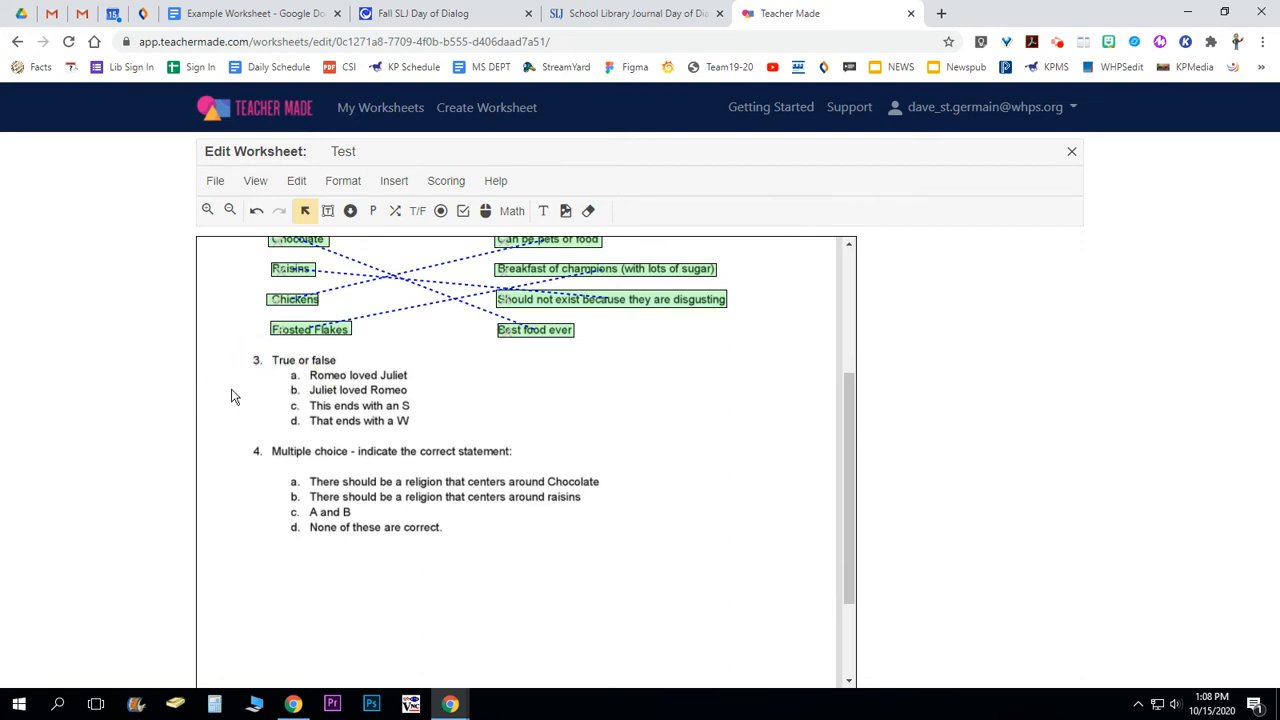
Insert a TRUE/FALSE answer control beside "Romeo loved Juliet" in question 3 and mark TRUE as correct.
click(418, 211)
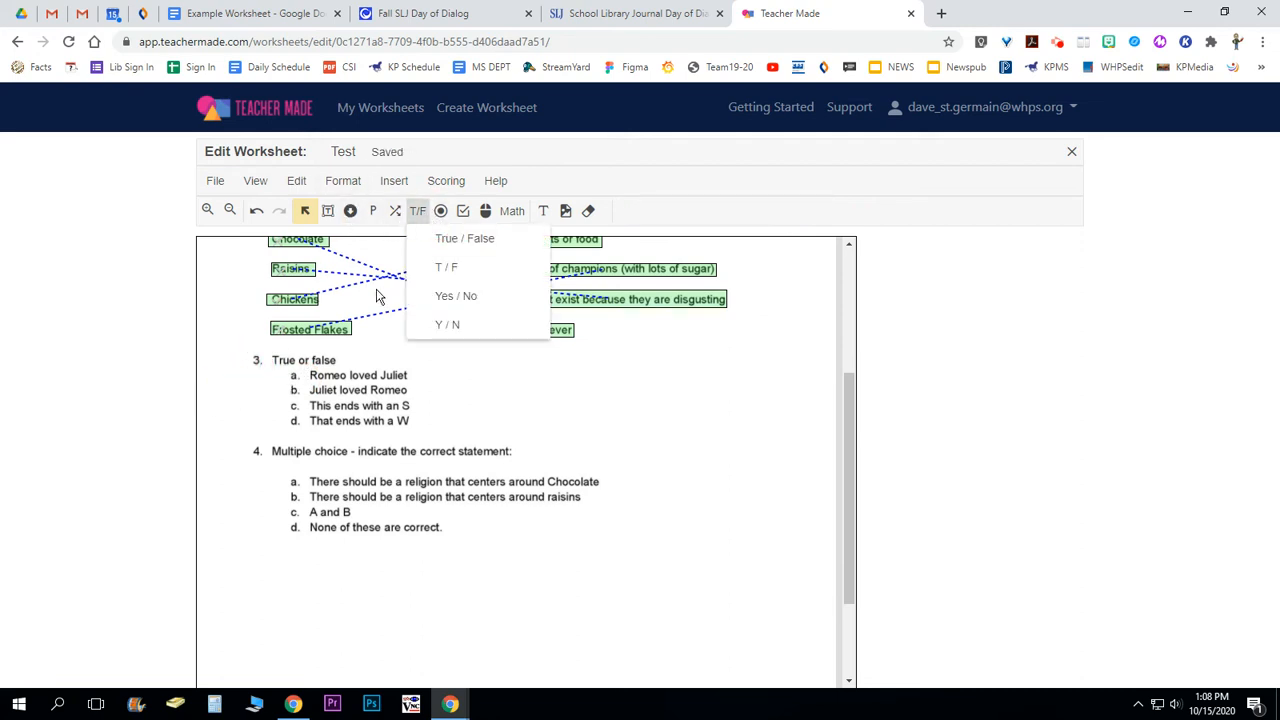
click(446, 268)
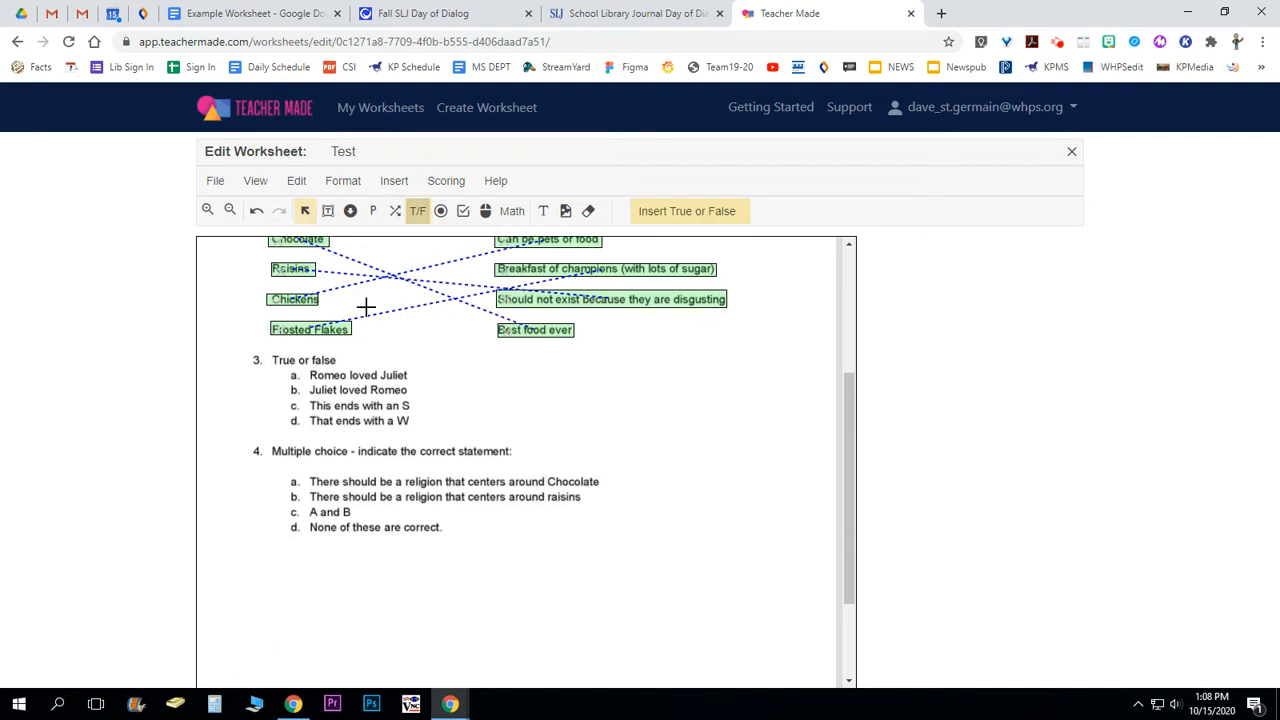
click(210, 375)
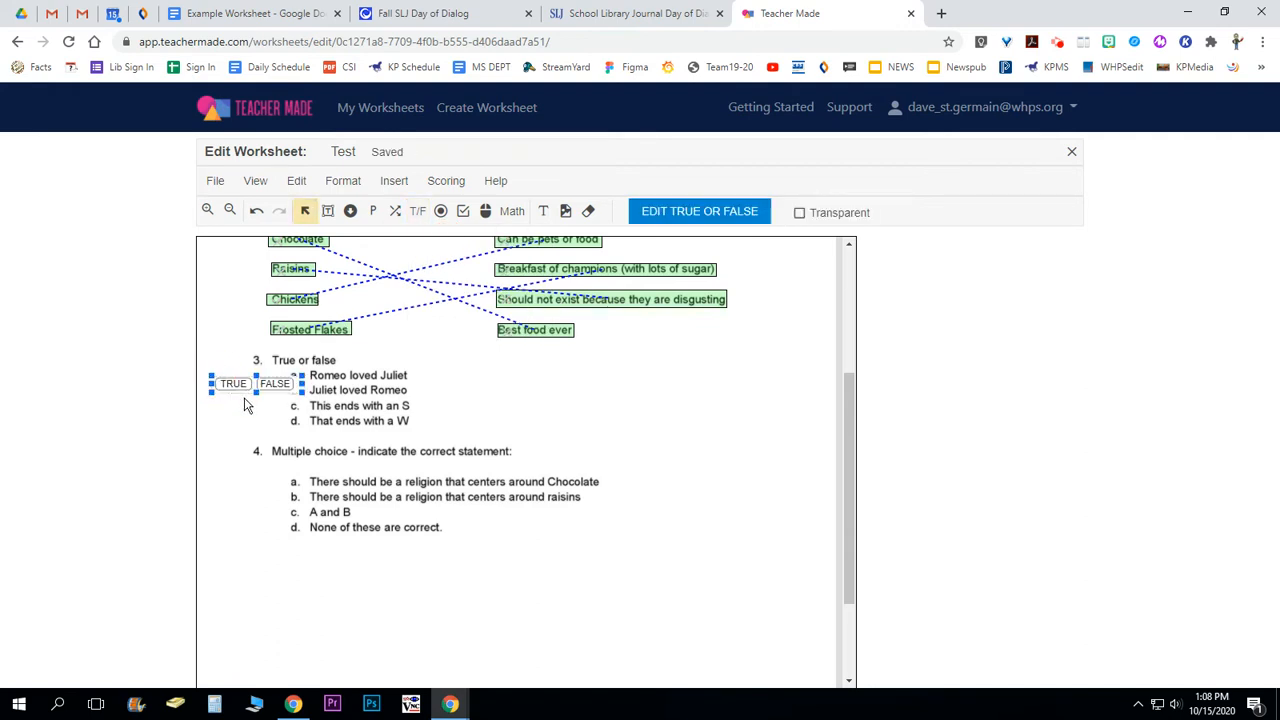
scroll(247, 405, up, 1)
click(243, 405)
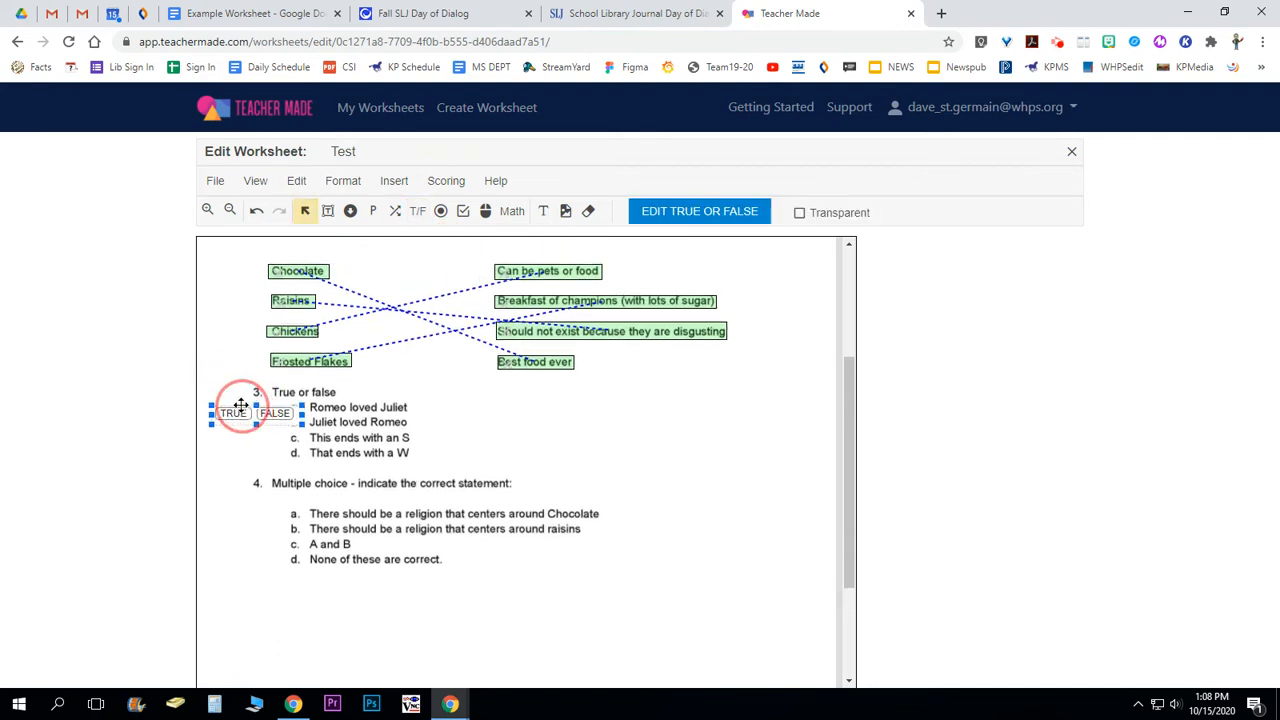
drag(222, 420, 213, 421)
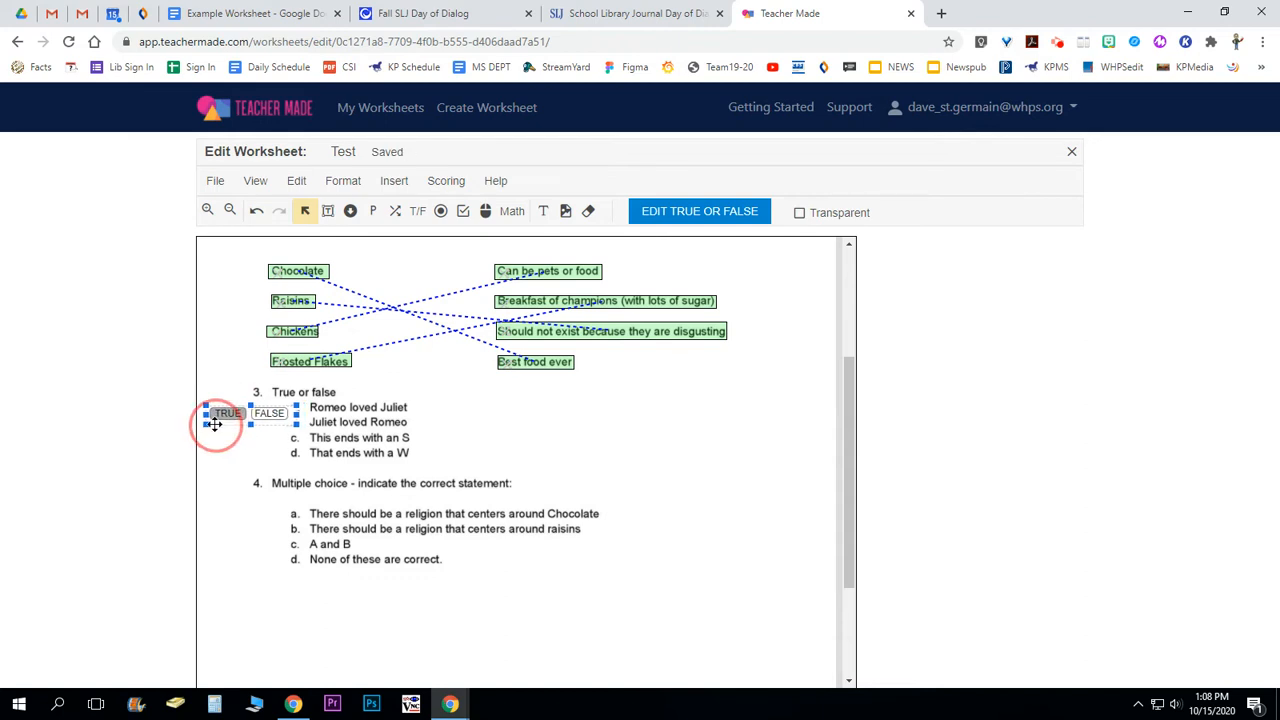
click(224, 440)
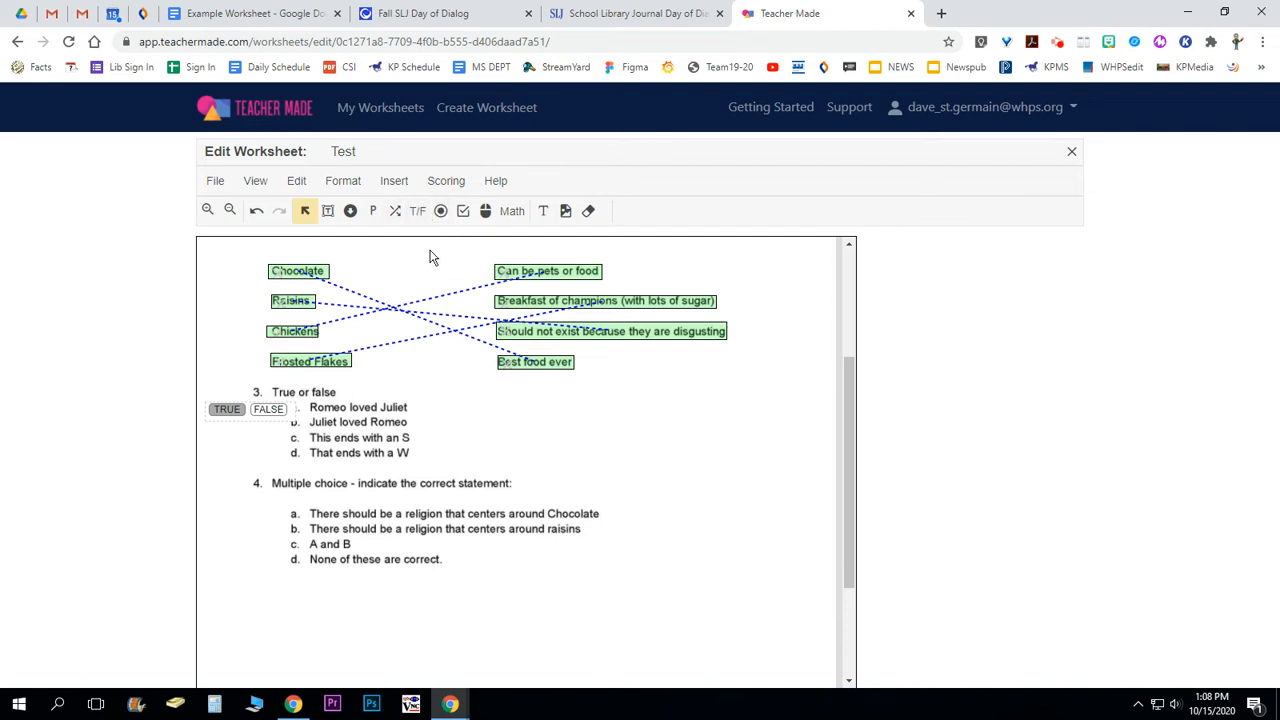
Switch the correct answer for "Romeo loved Juliet" to FALSE and back to TRUE.
click(224, 417)
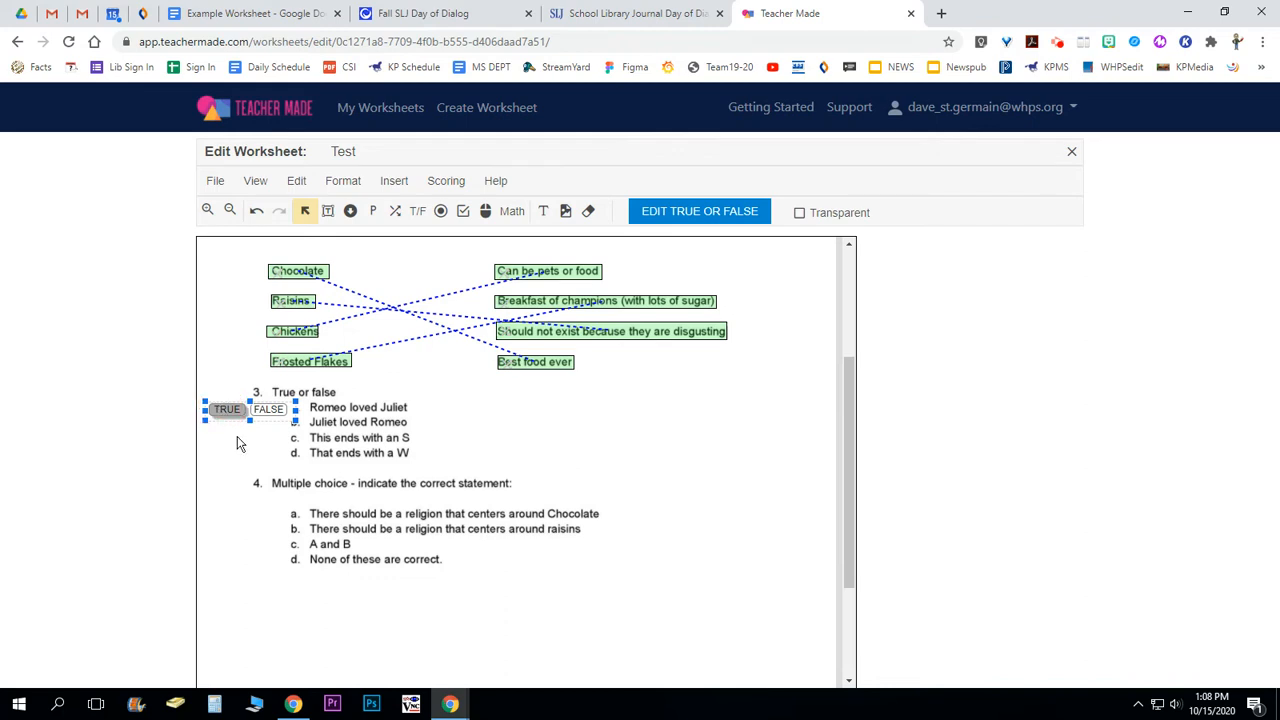
click(268, 410)
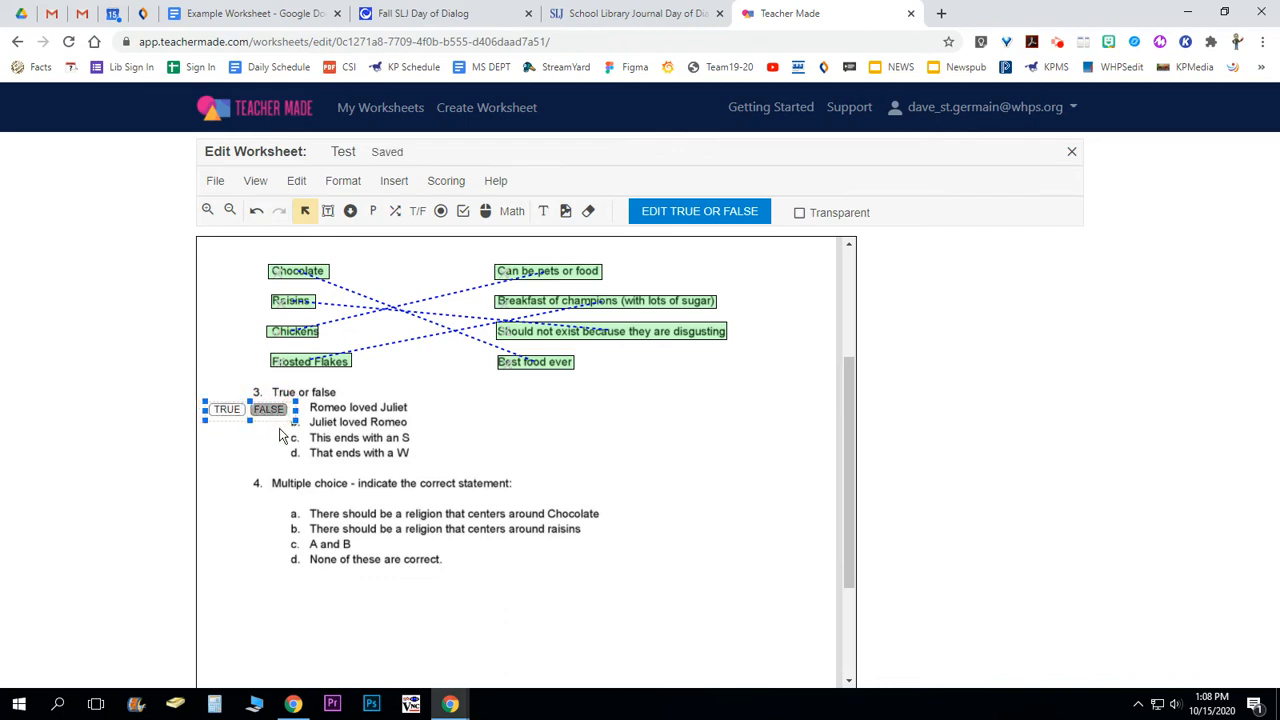
click(265, 447)
click(266, 410)
click(229, 413)
click(274, 440)
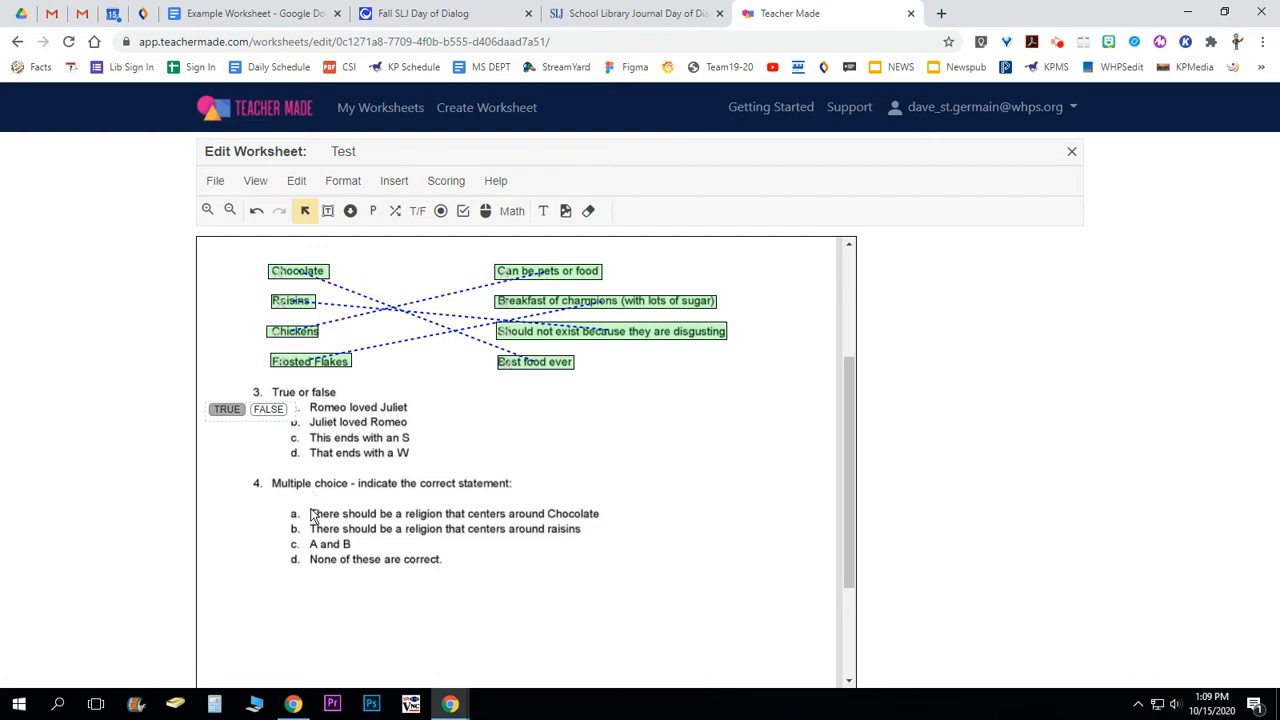
Insert a multiple choice control with 4 choices in question 4 and place it over the letters a to d.
click(441, 215)
click(457, 294)
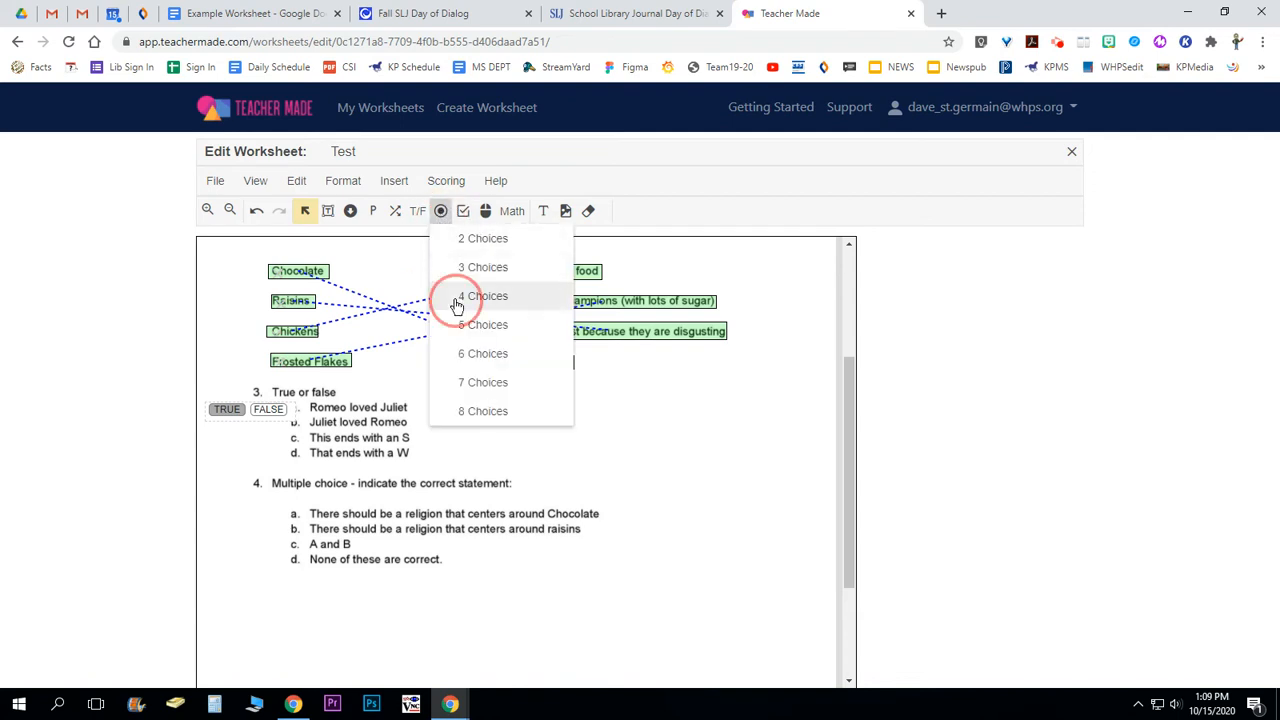
click(257, 511)
click(268, 522)
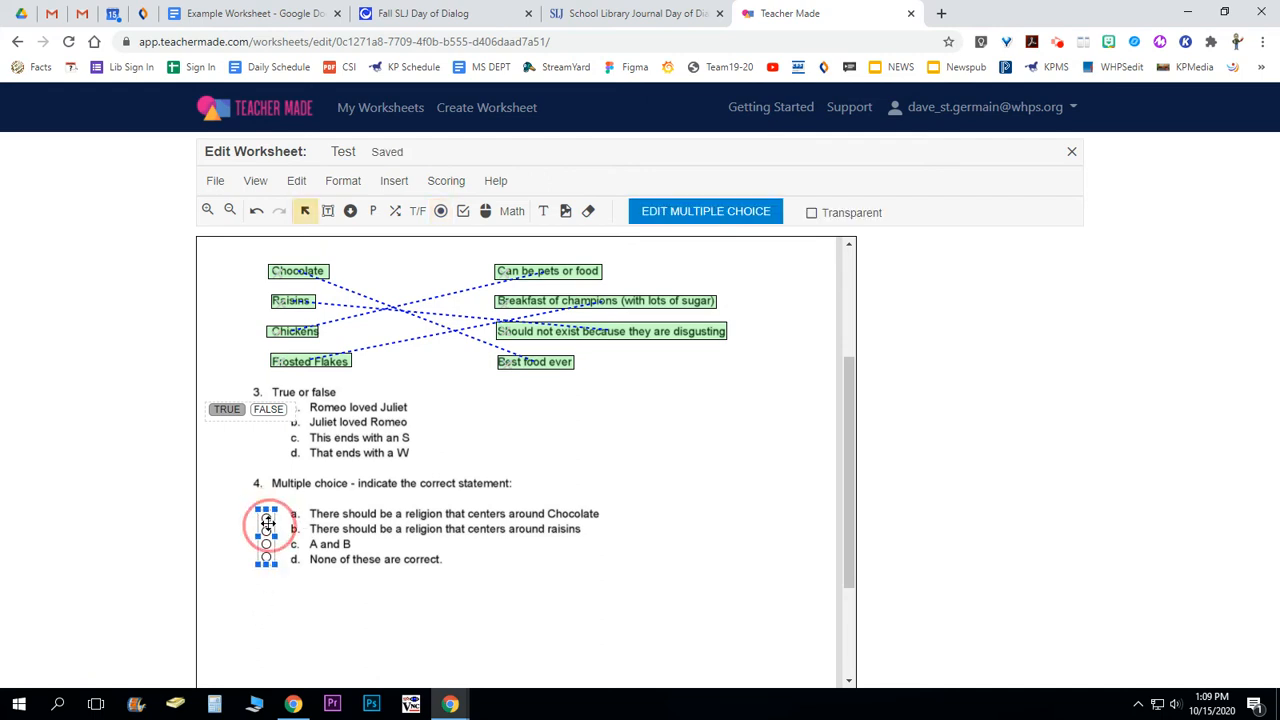
drag(268, 522, 292, 566)
click(291, 561)
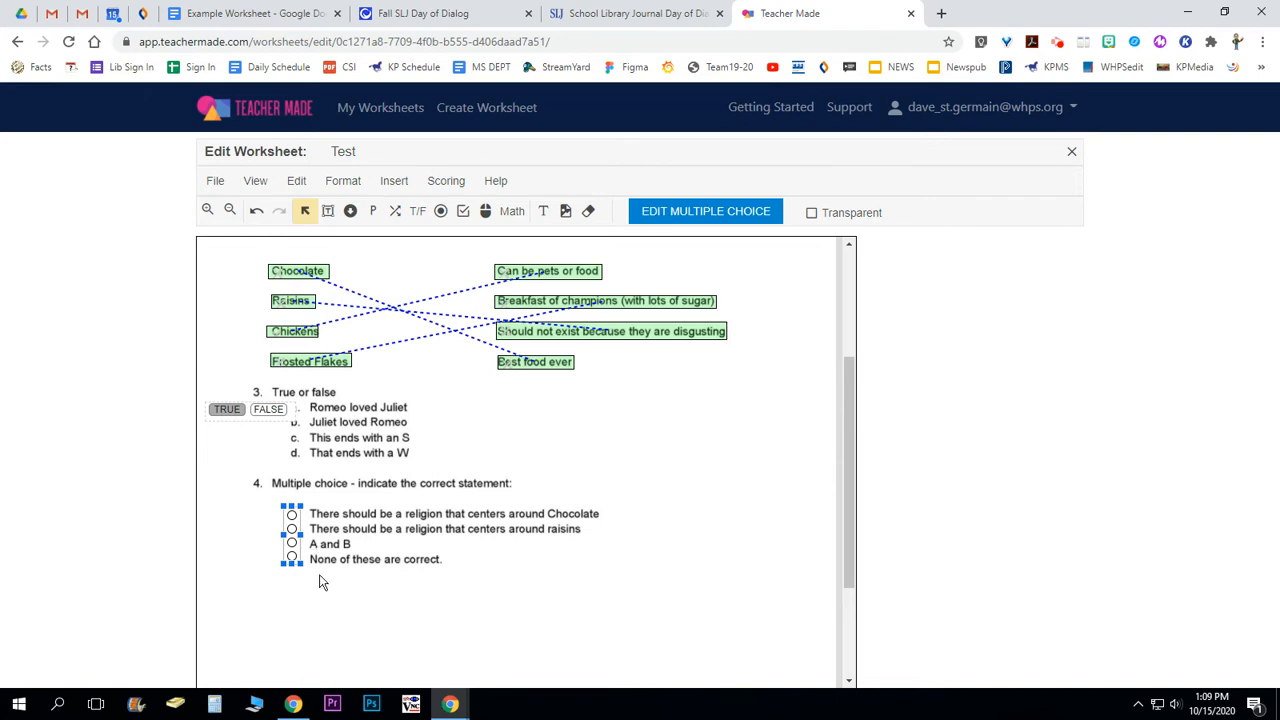
click(345, 610)
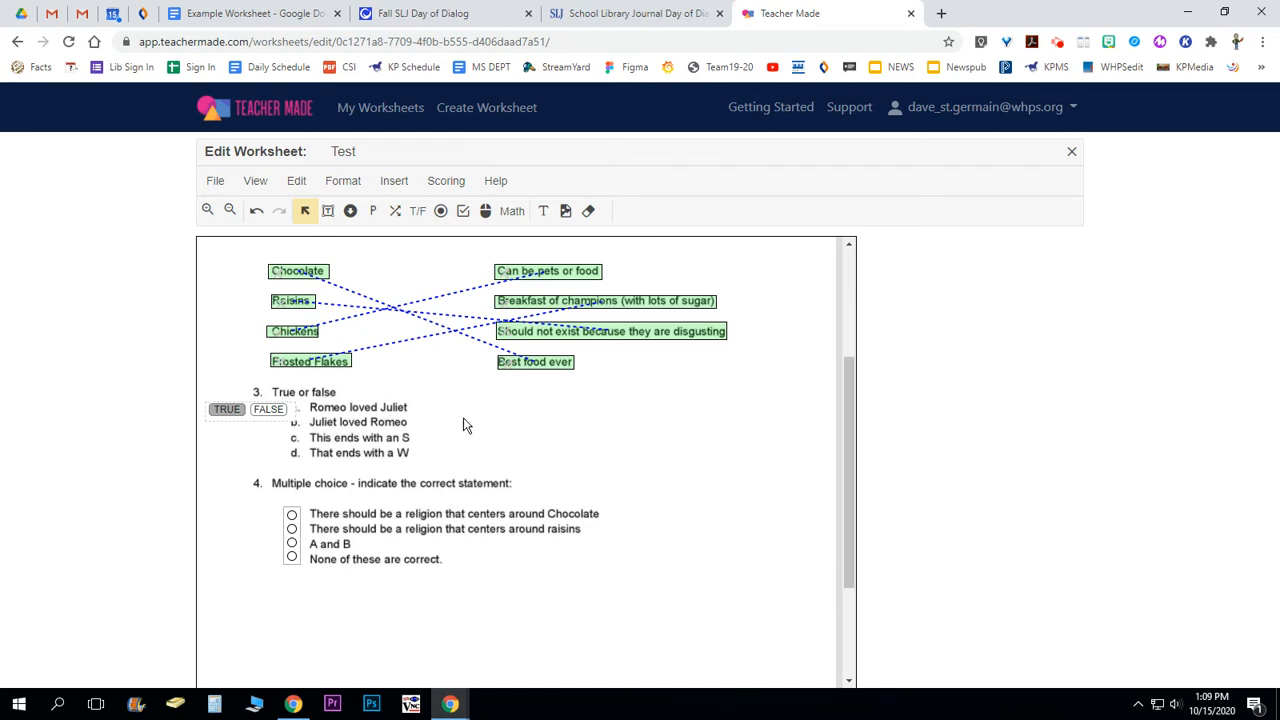
Mark "There should be a religion that centers around Chocolate" as the correct choice in question 4's multiple choice control.
click(290, 531)
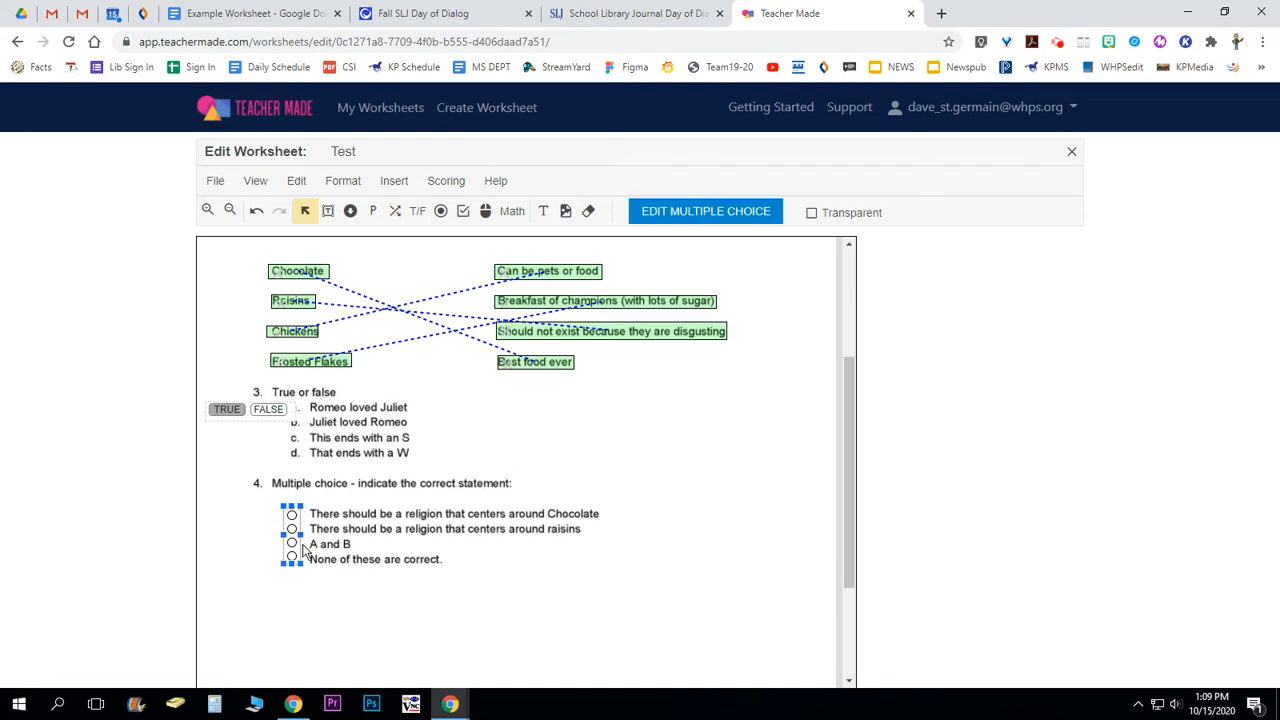
click(292, 529)
click(289, 514)
click(512, 540)
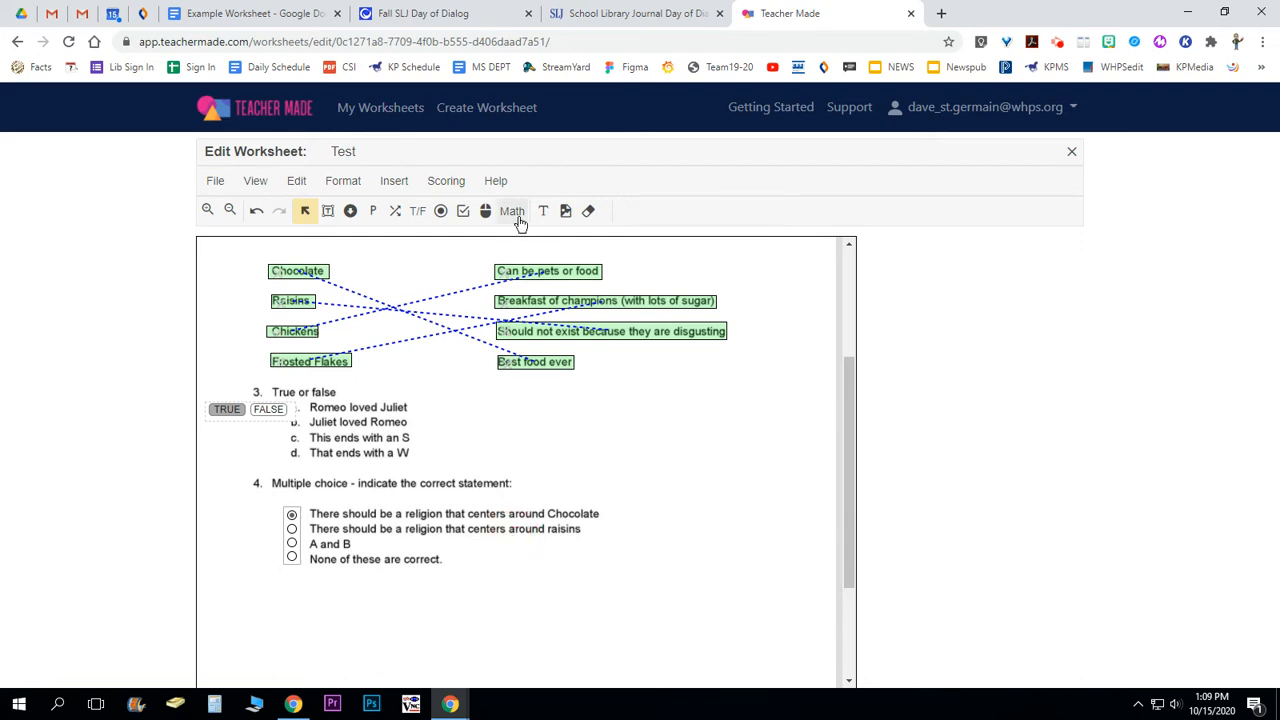
click(463, 211)
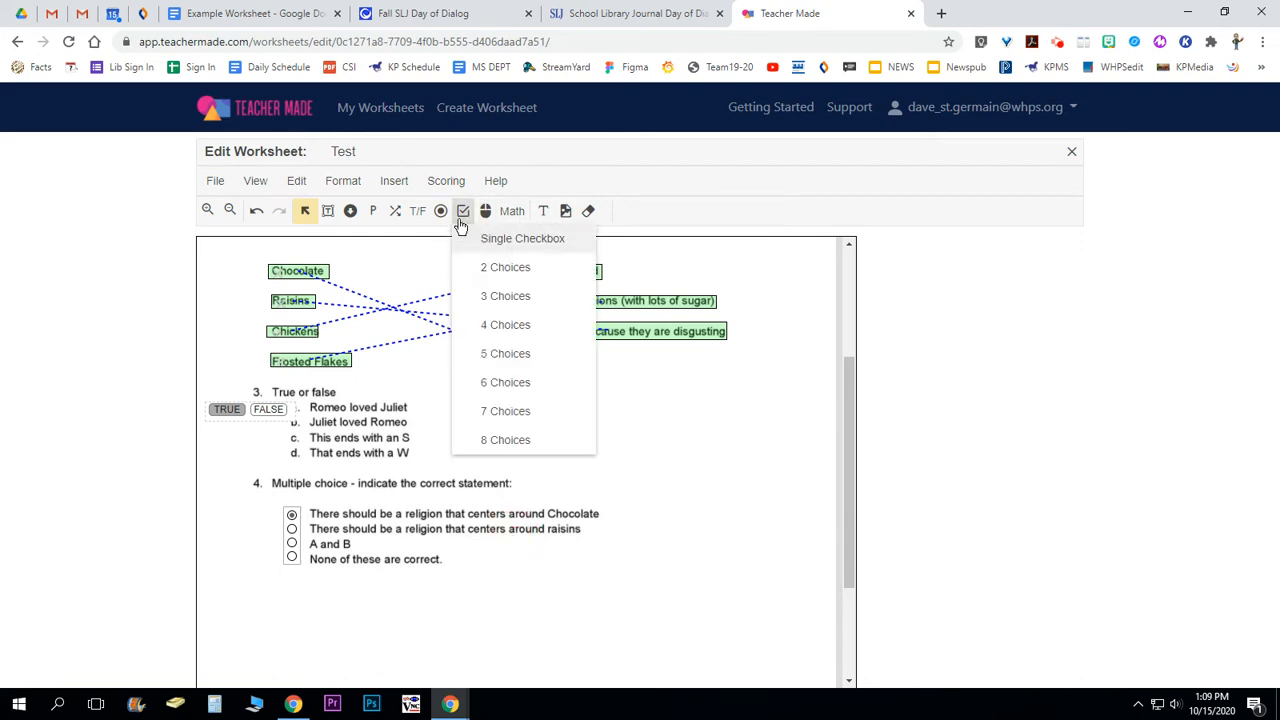
click(496, 322)
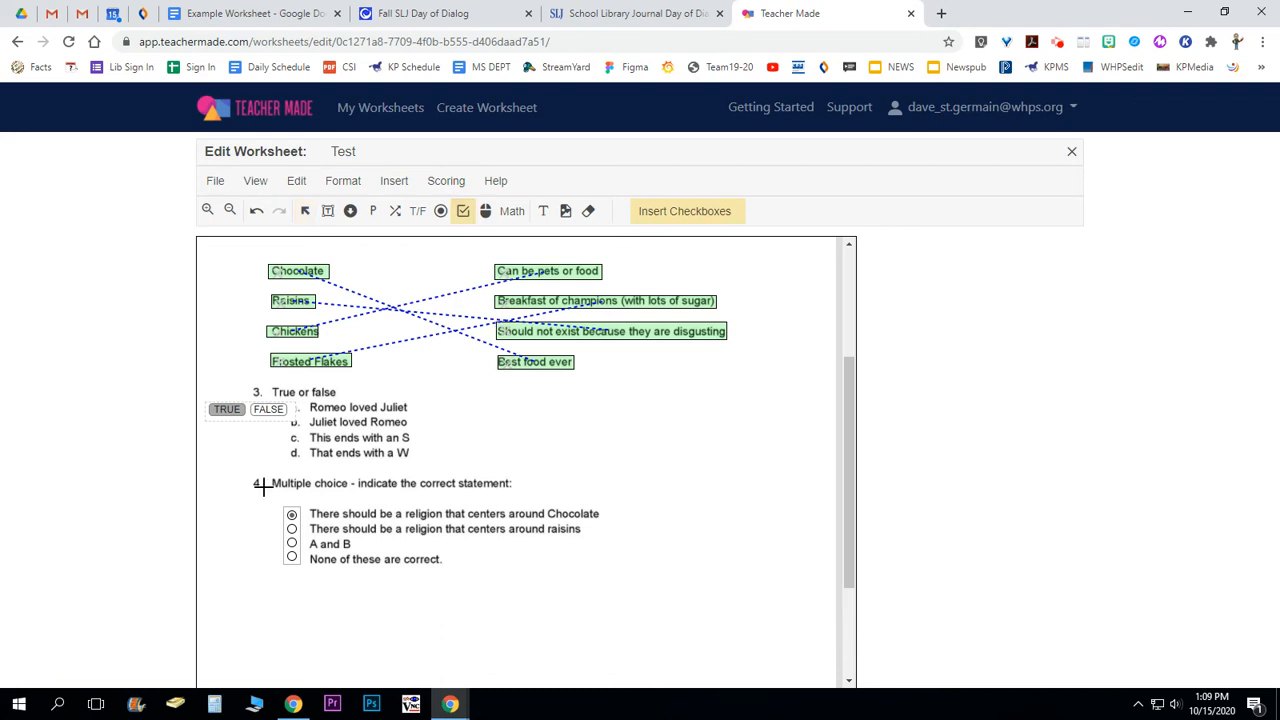
click(266, 509)
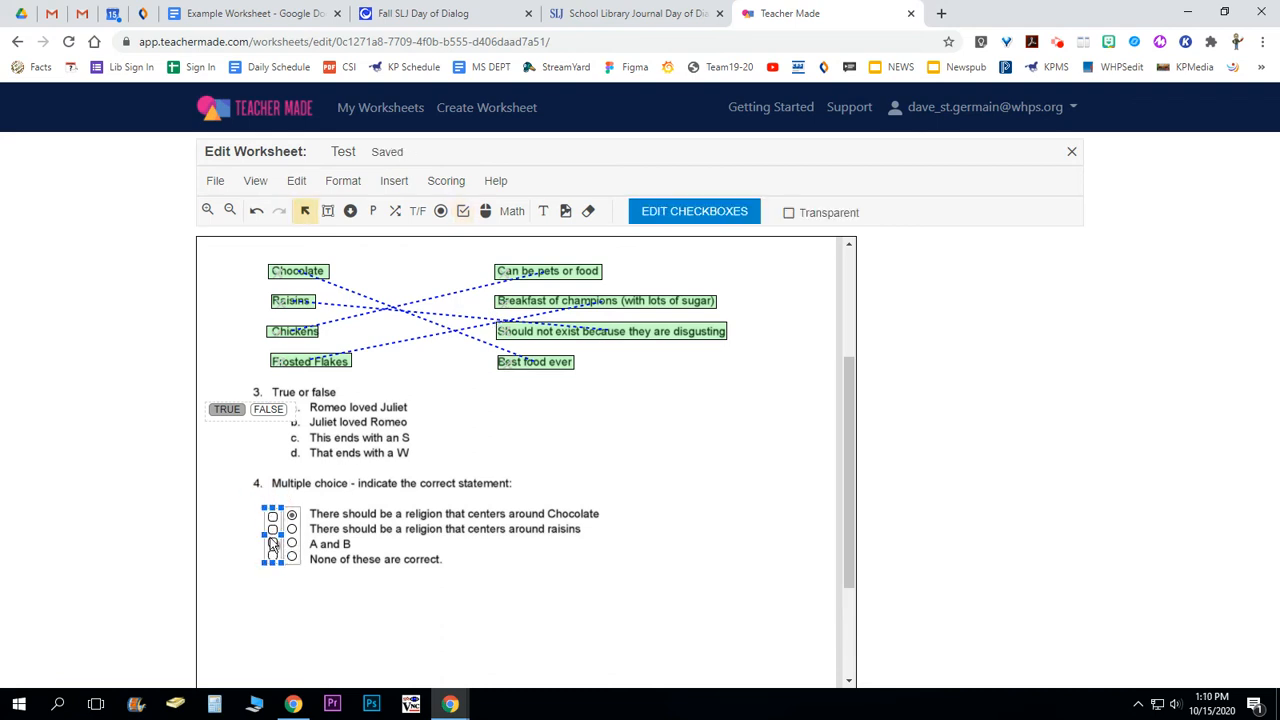
click(236, 541)
drag(266, 532, 258, 534)
click(277, 583)
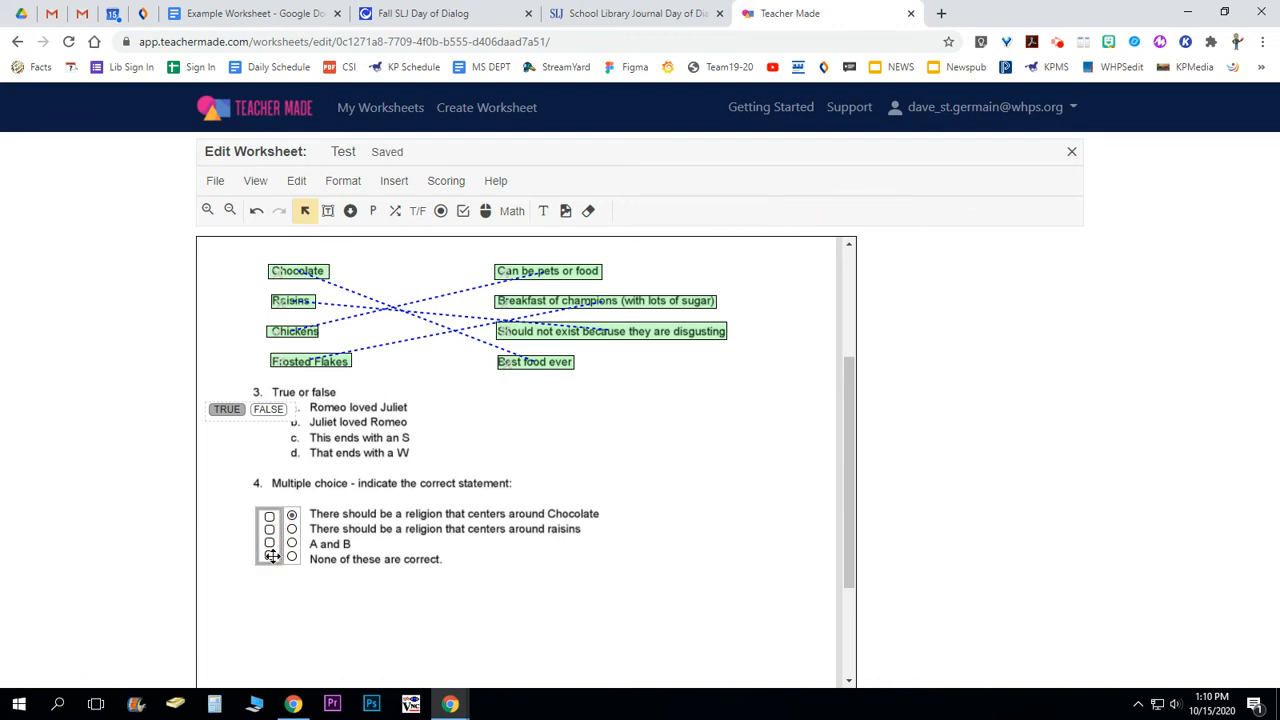
click(274, 543)
click(297, 597)
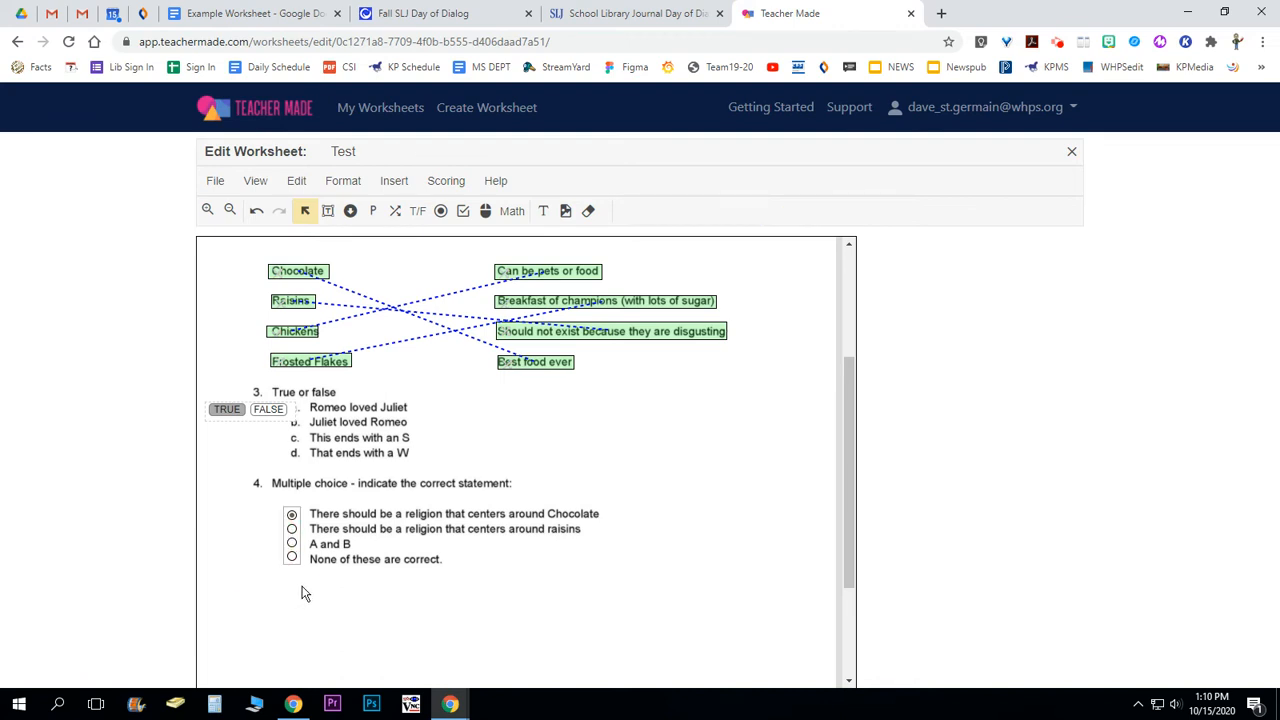
Insert checkboxes with 4 choices beside question 4's radio buttons and check "A and B" and "None of these are correct.".
click(465, 212)
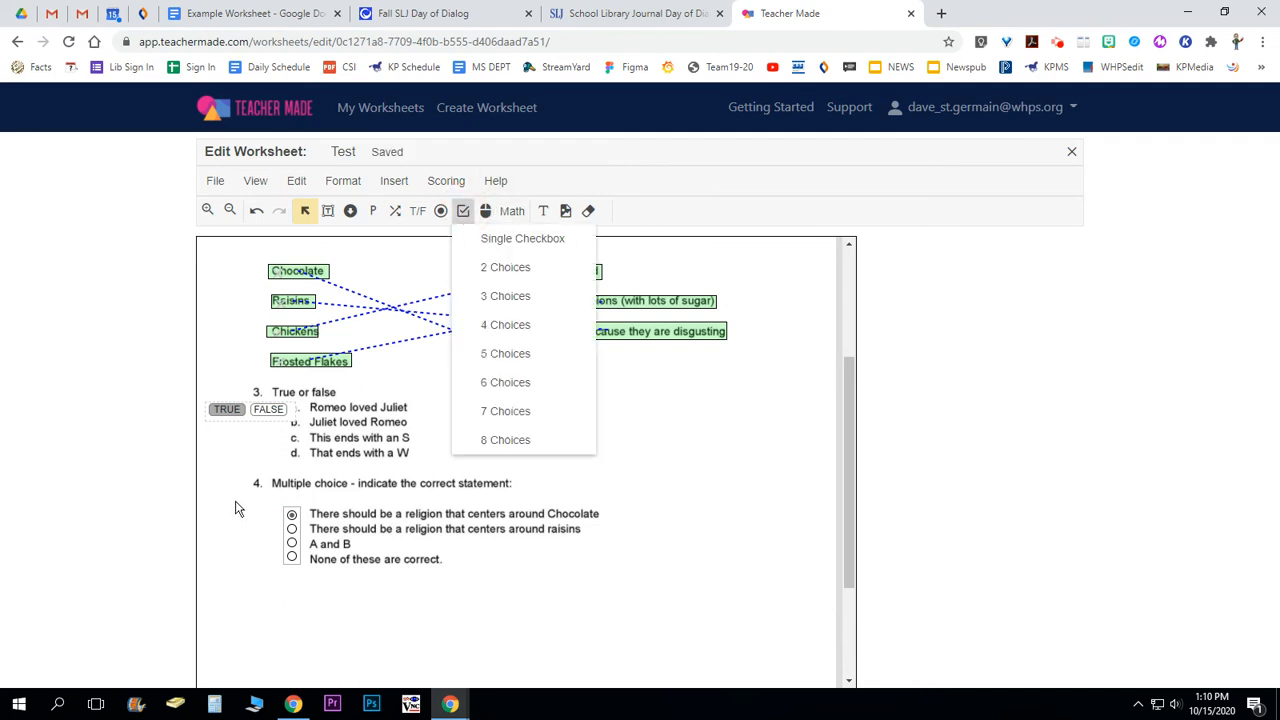
click(530, 322)
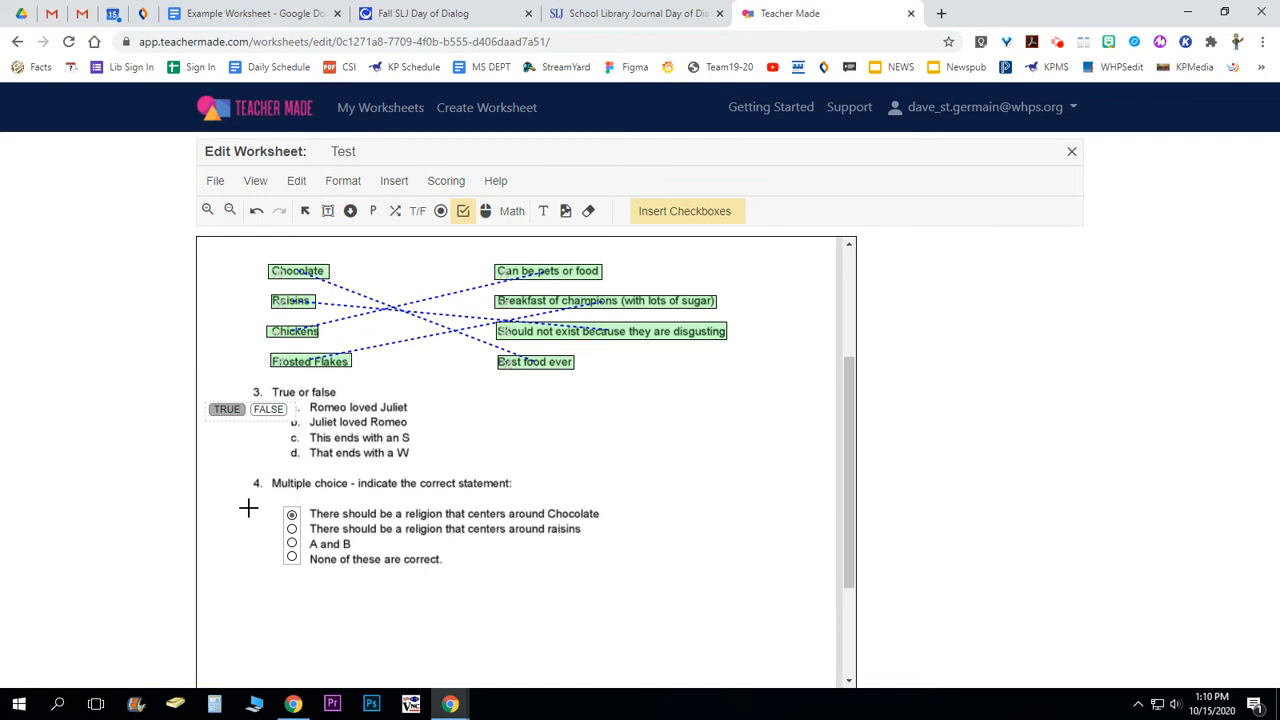
click(248, 508)
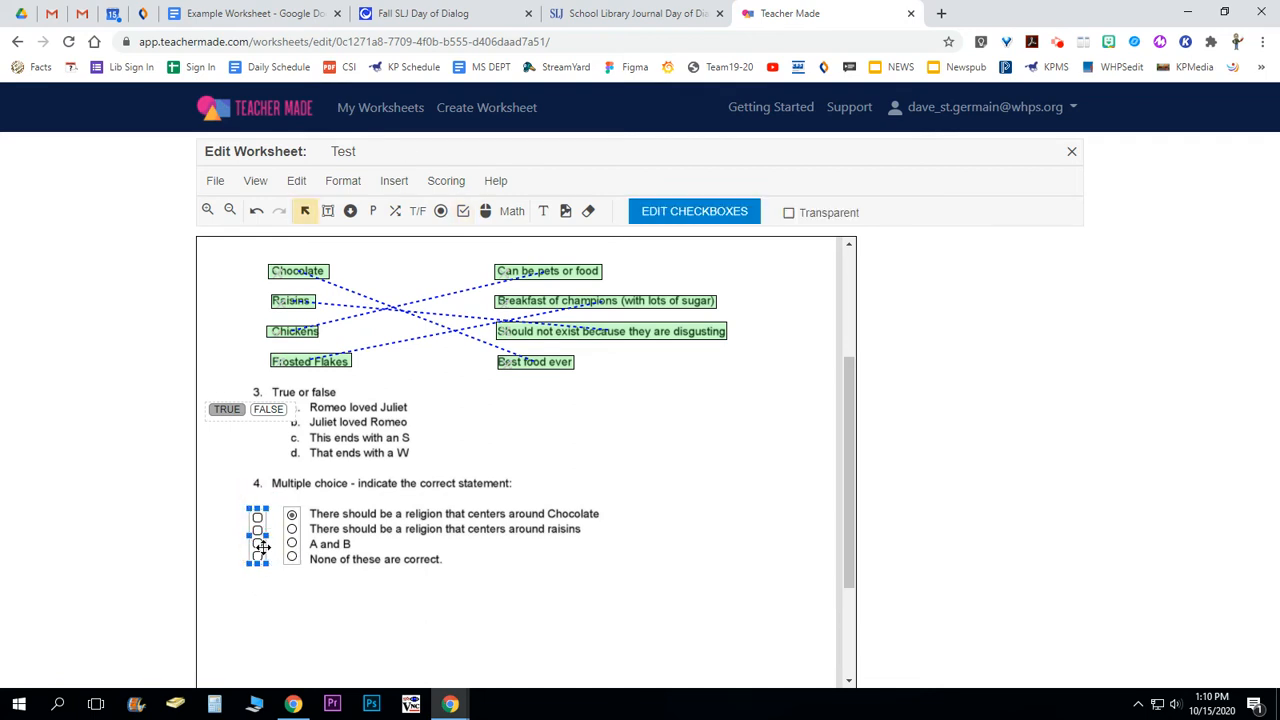
click(257, 545)
click(258, 558)
Insert a hot spot fitted around "There should be a religion that centers around Chocolate" in question 4.
click(485, 212)
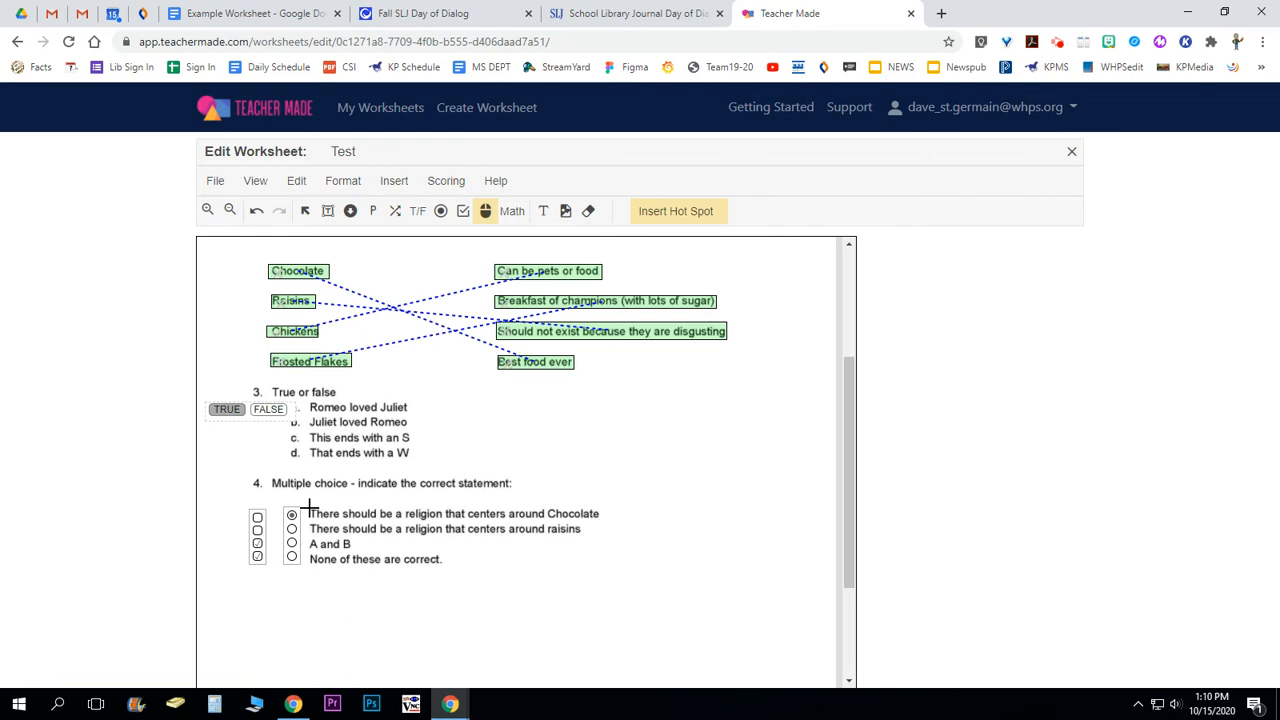
drag(308, 507, 400, 533)
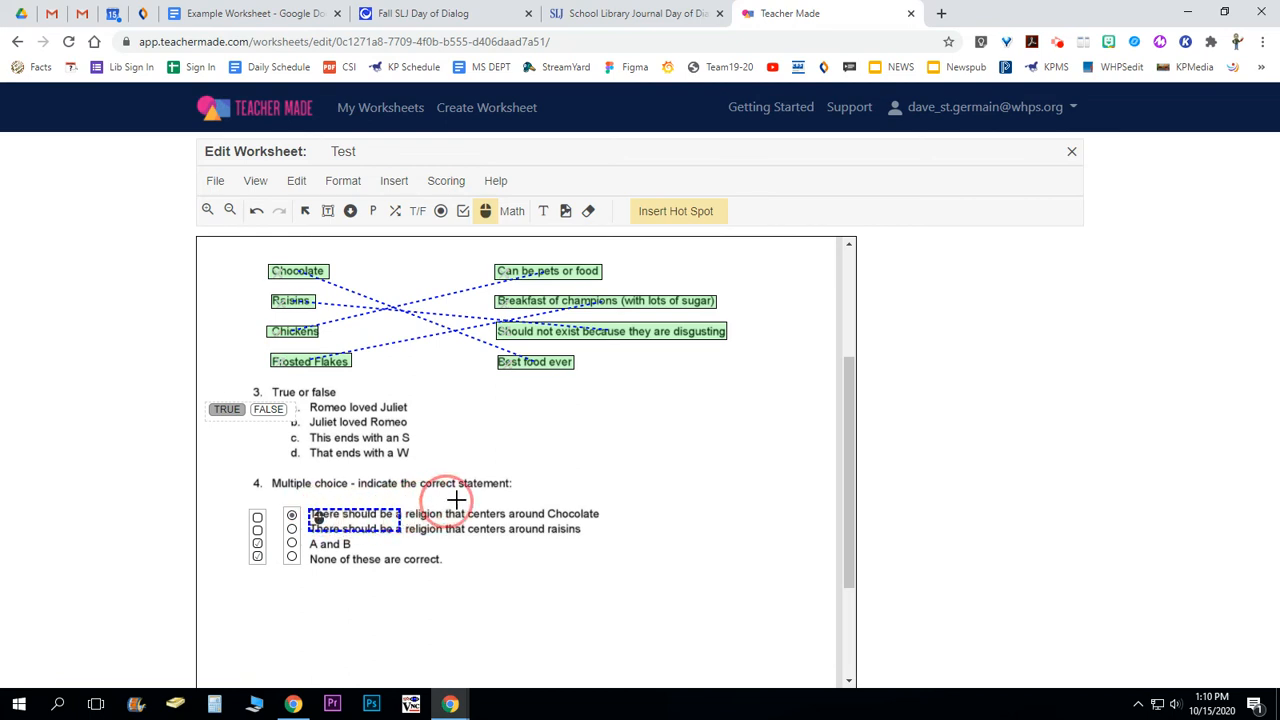
drag(562, 497, 605, 526)
drag(453, 521, 455, 518)
click(470, 581)
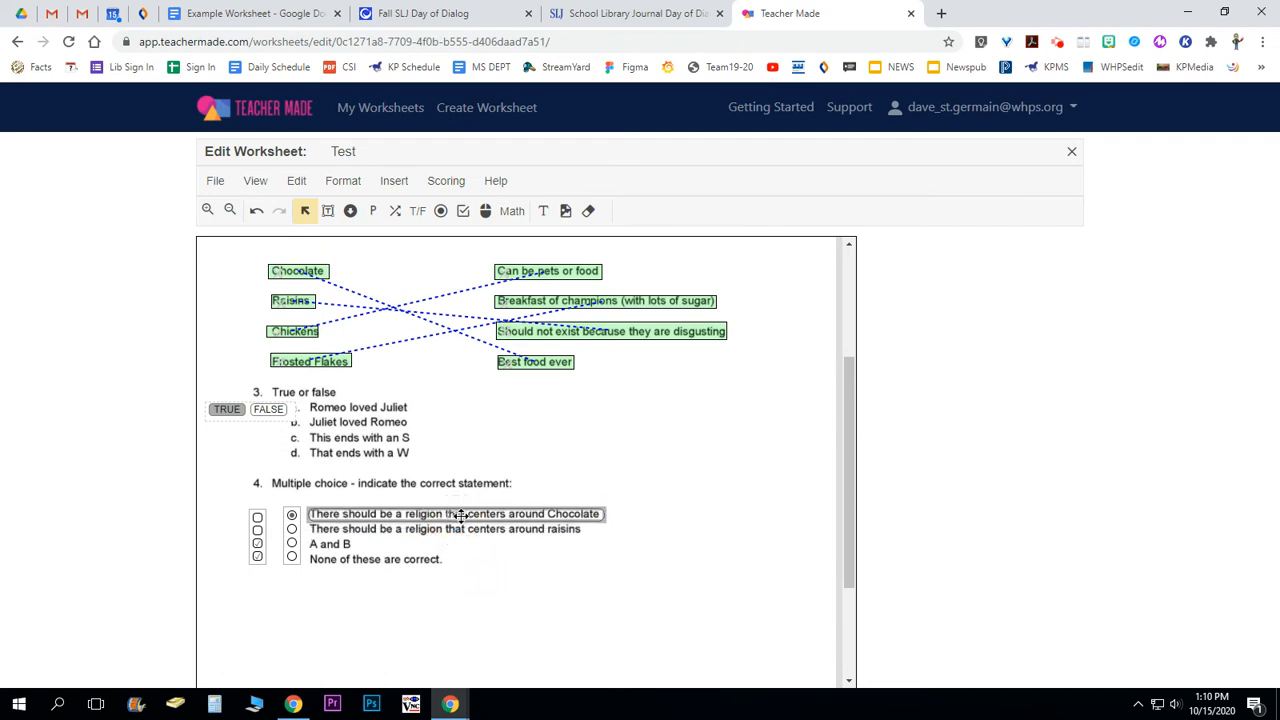
Insert a hot spot fitted around "There should be a religion that centers around raisins" in question 4.
click(485, 211)
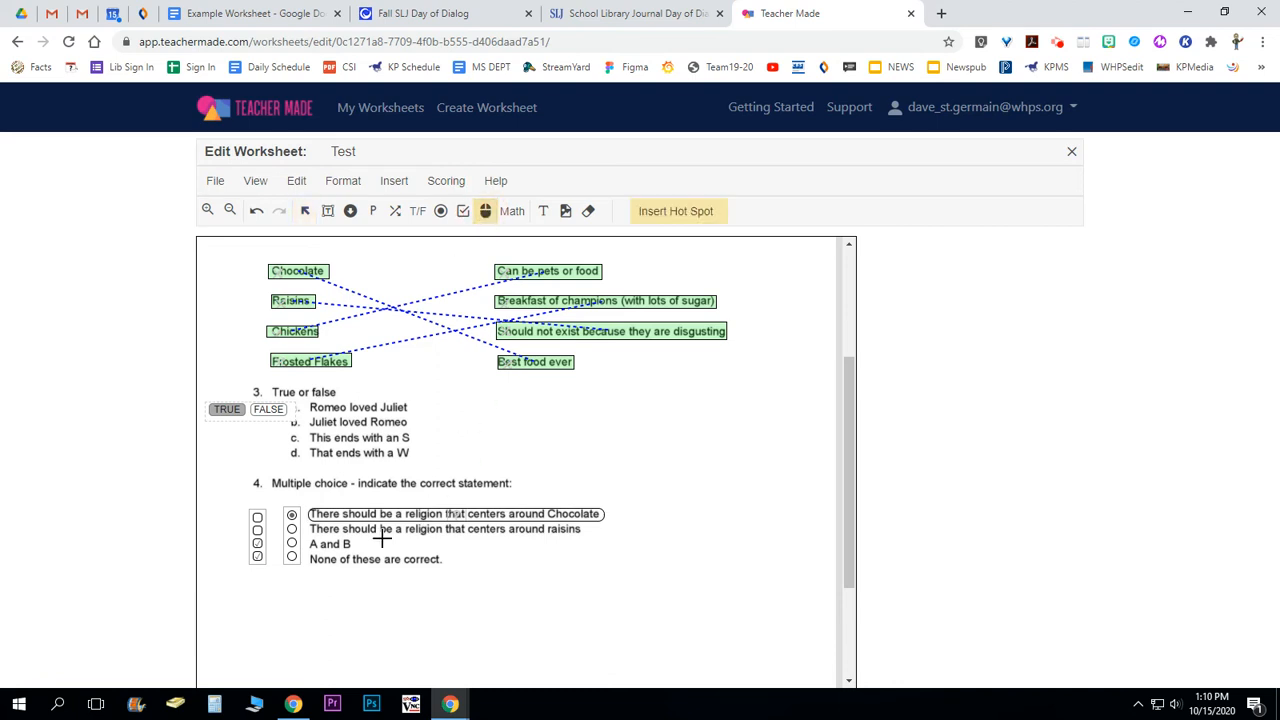
drag(306, 519, 597, 522)
drag(452, 540, 452, 536)
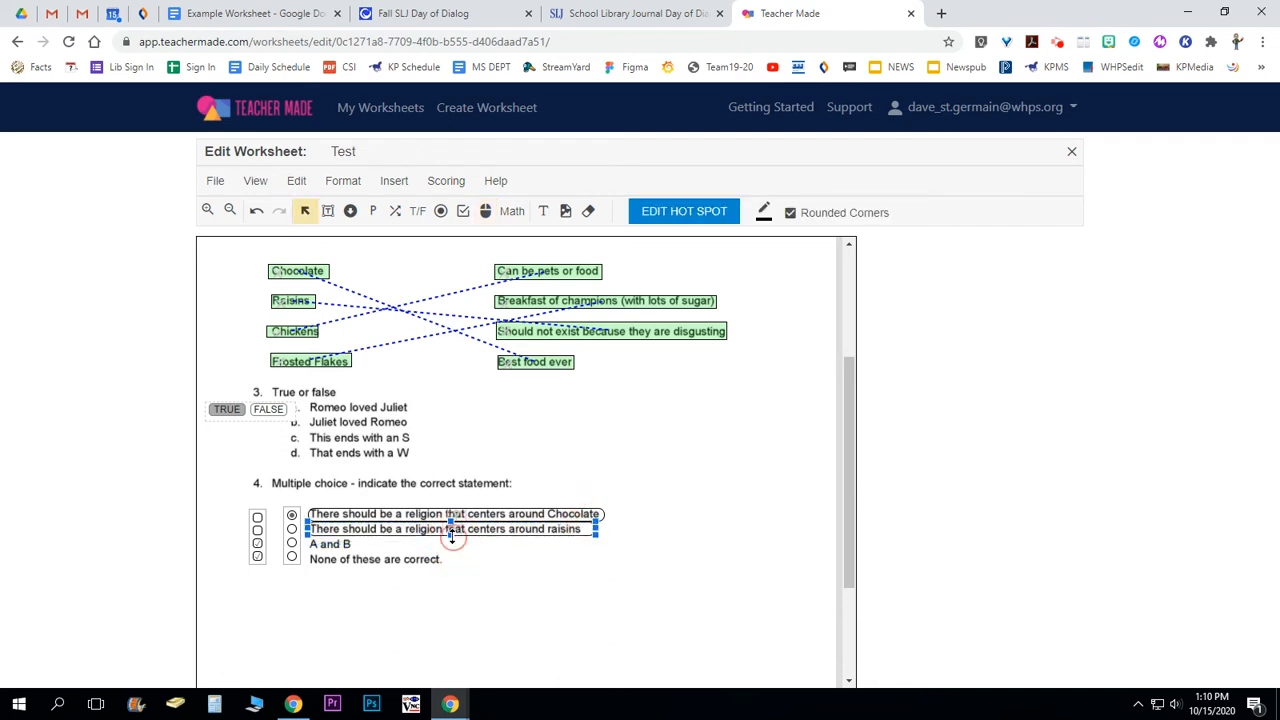
click(546, 577)
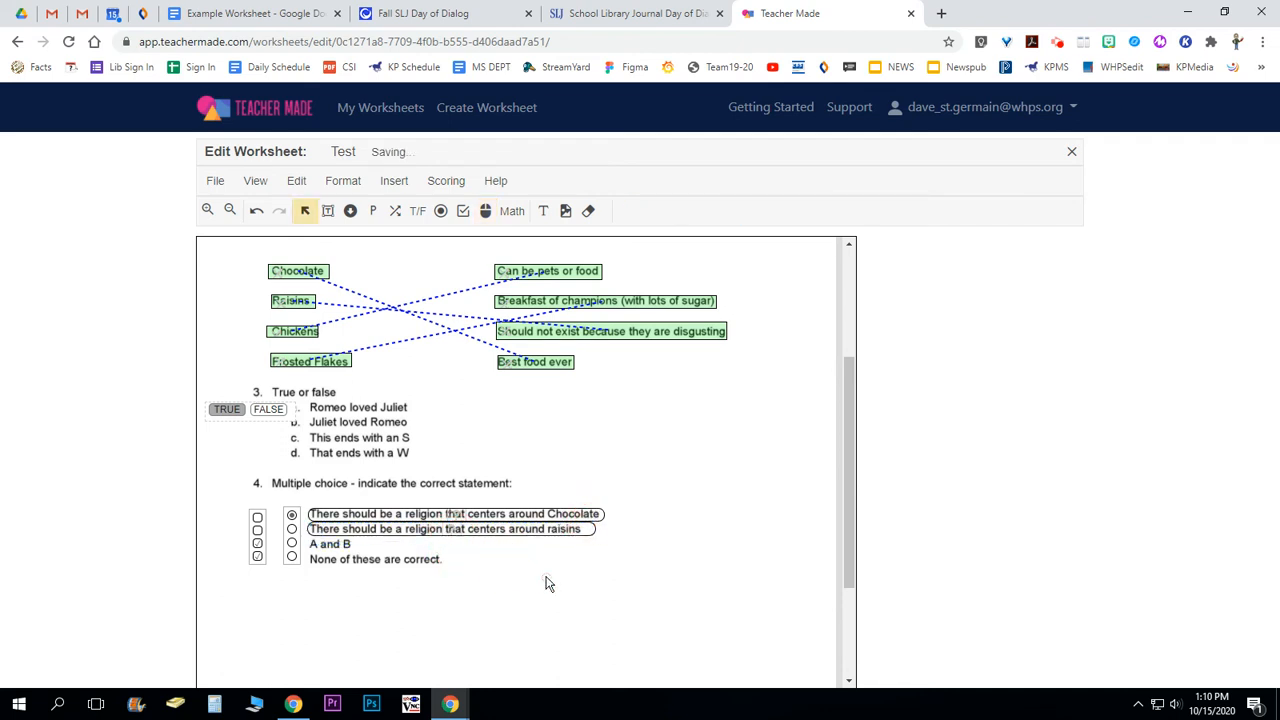
Set the hot spot around "There should be a religion that centers around Chocolate" to score when the student clicks it.
click(492, 512)
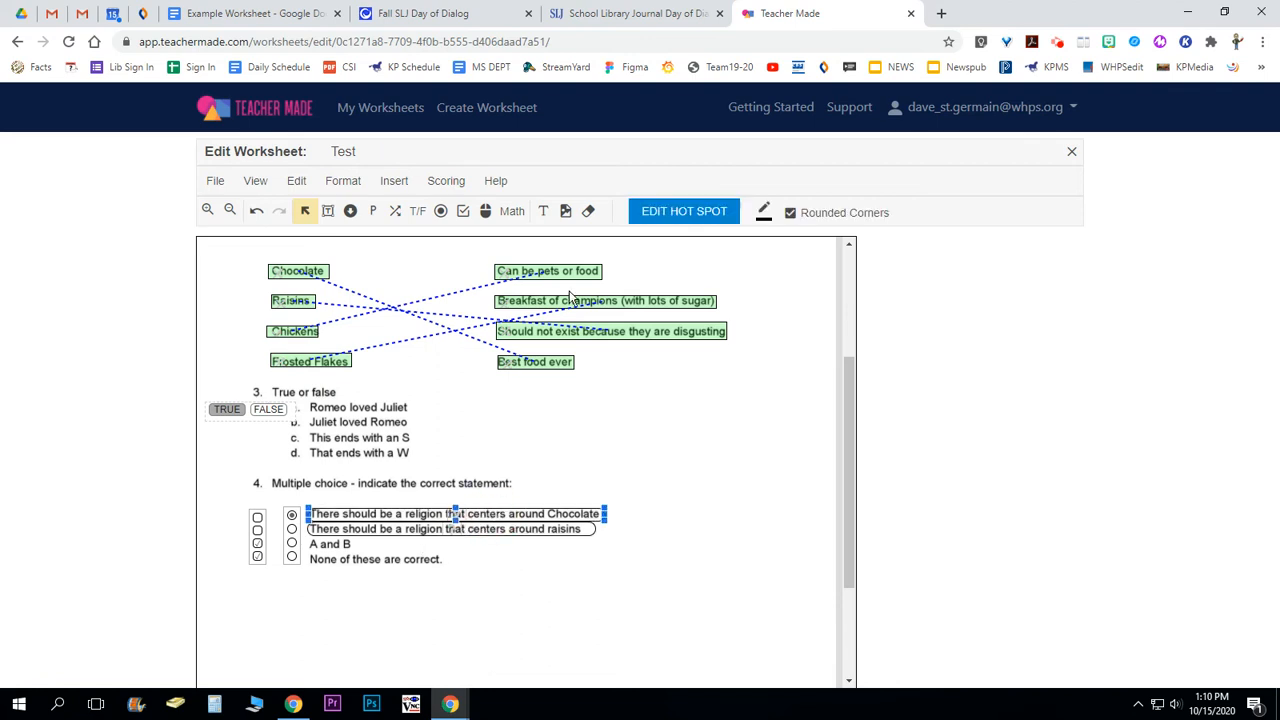
click(688, 212)
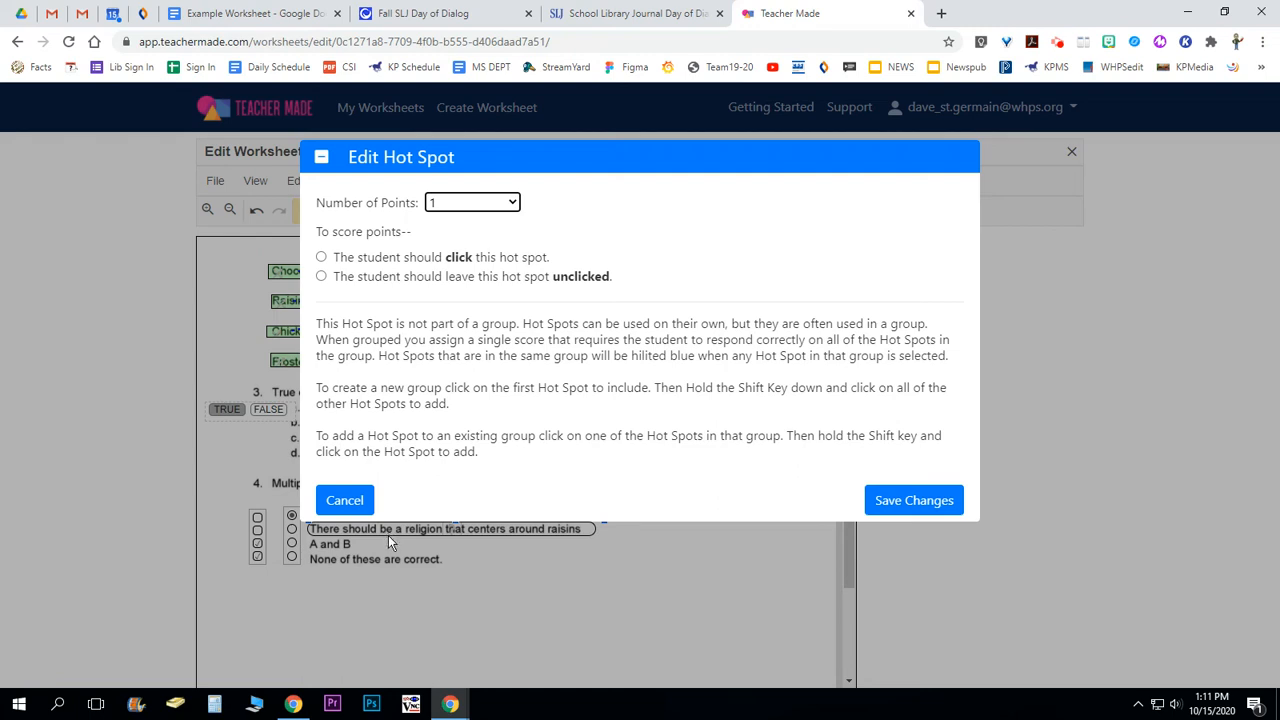
click(321, 258)
click(915, 503)
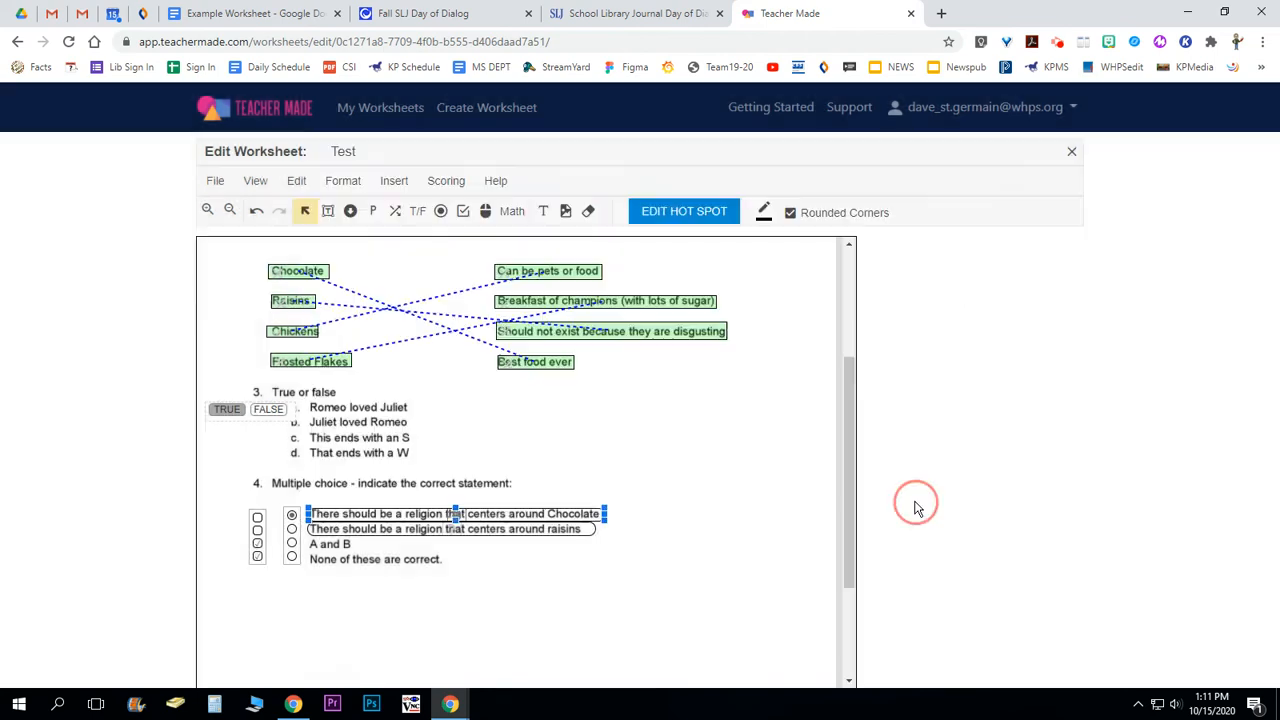
Set the hot spot around "There should be a religion that centers around raisins" to score when the student leaves it unclicked.
click(490, 528)
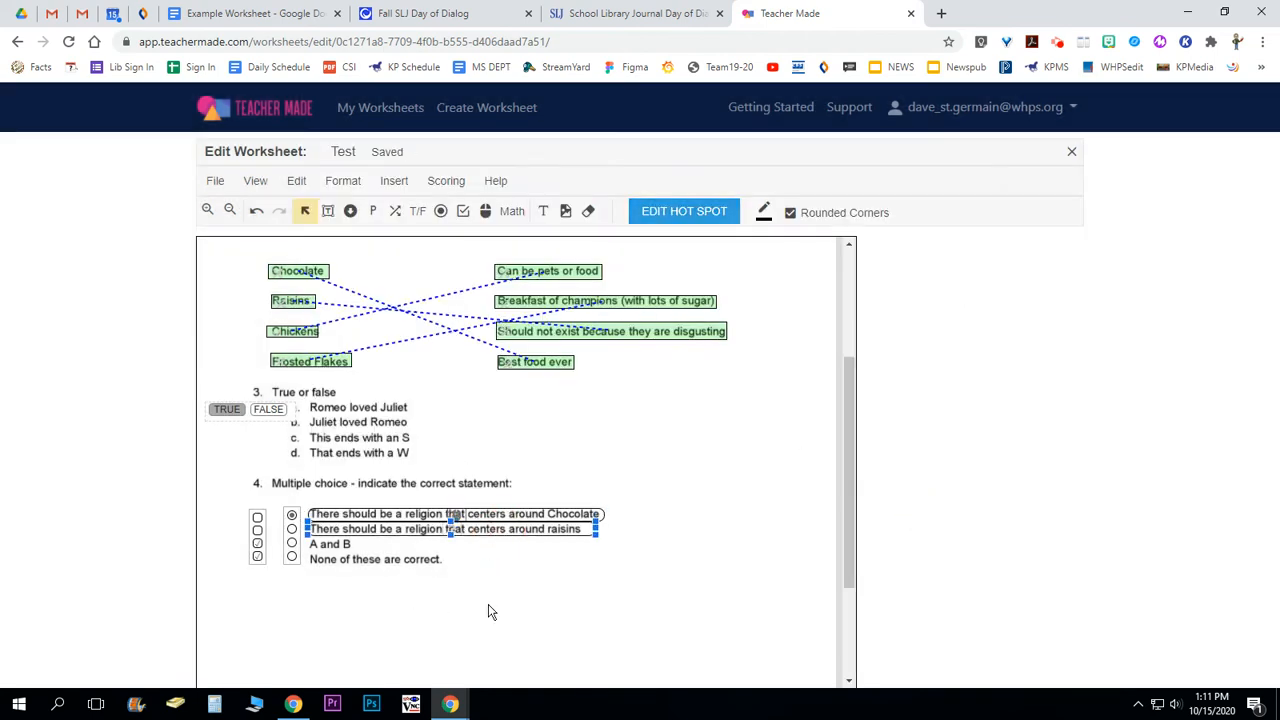
click(681, 208)
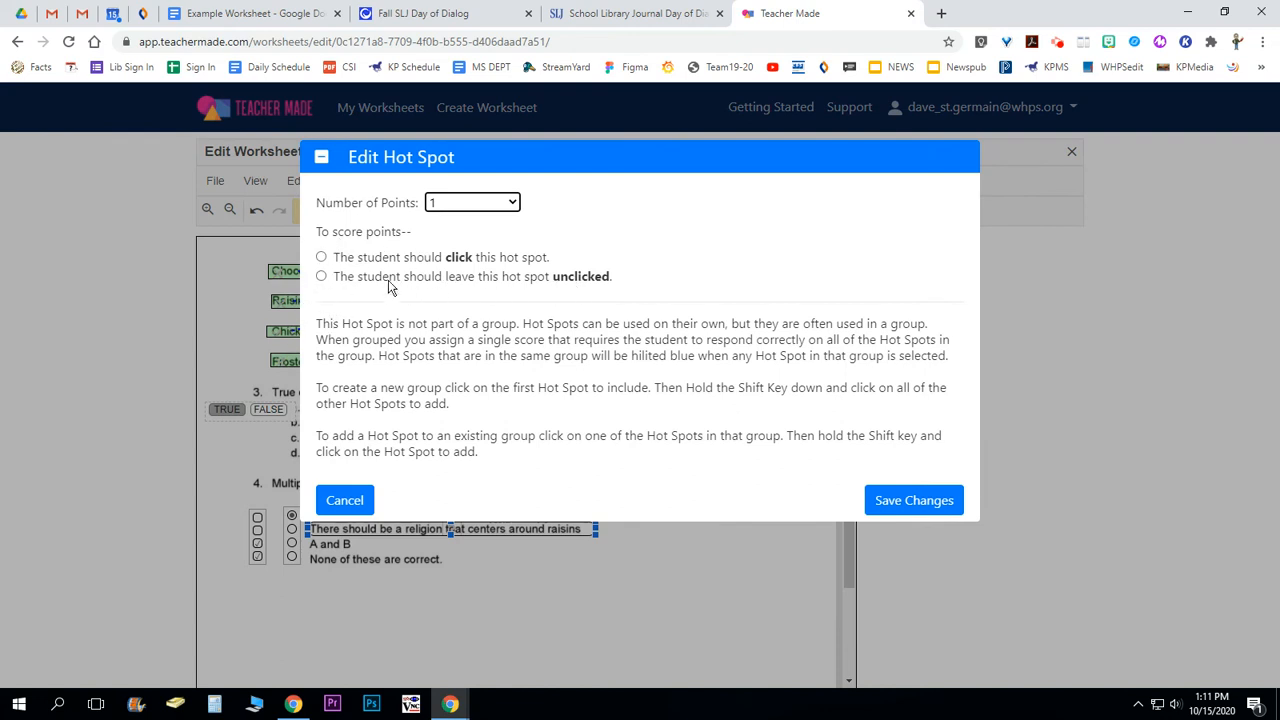
click(320, 276)
click(896, 502)
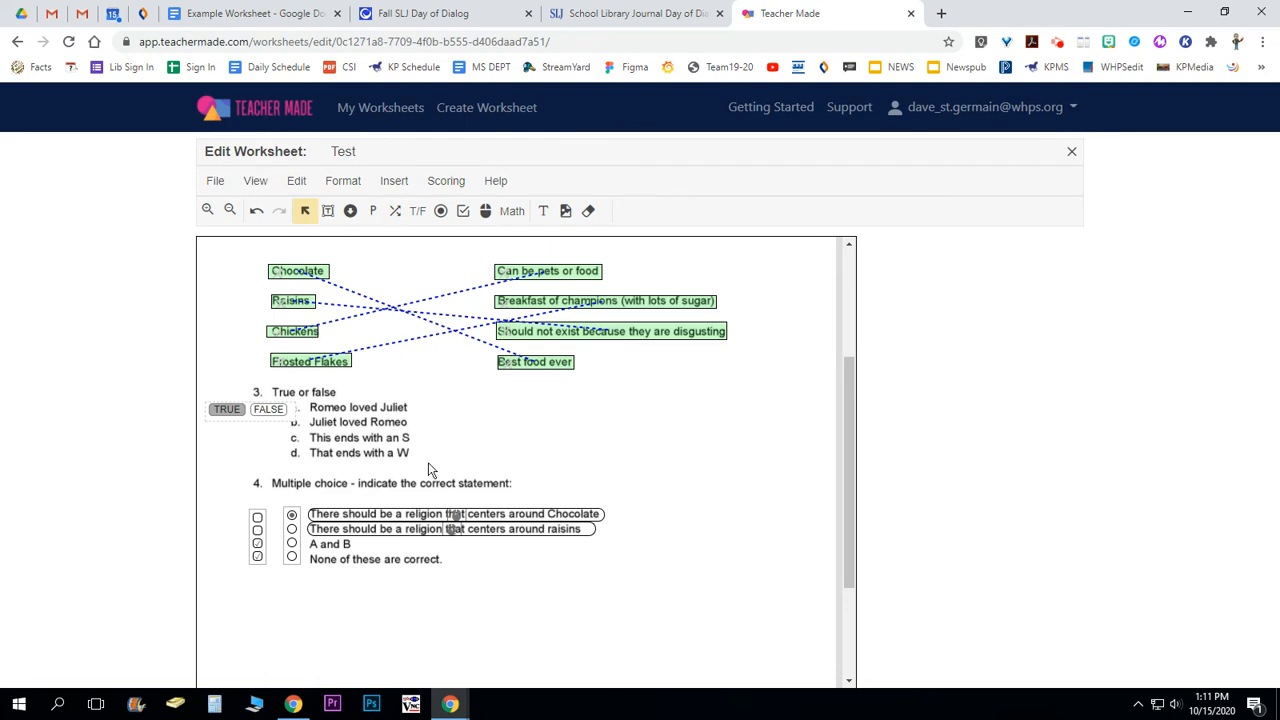
Leave the editor, preview the Test worksheet, and answer question 1 with "Because he was hungry.".
click(1071, 154)
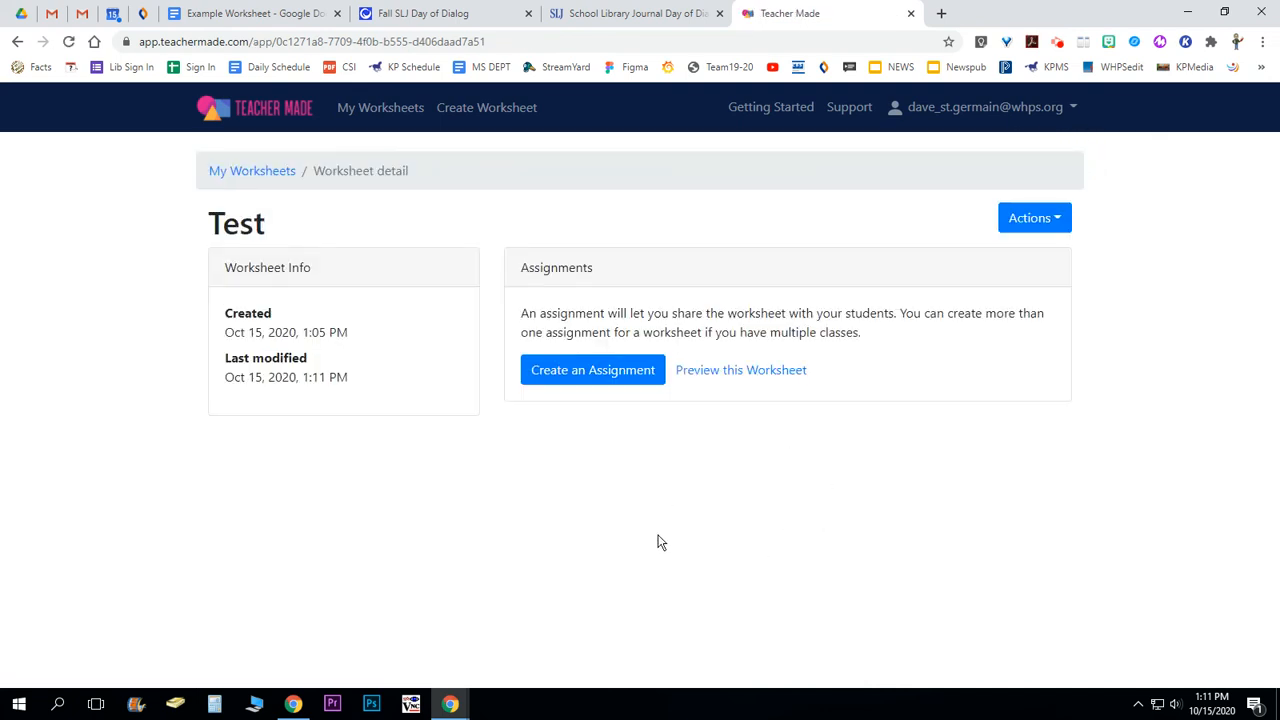
click(757, 372)
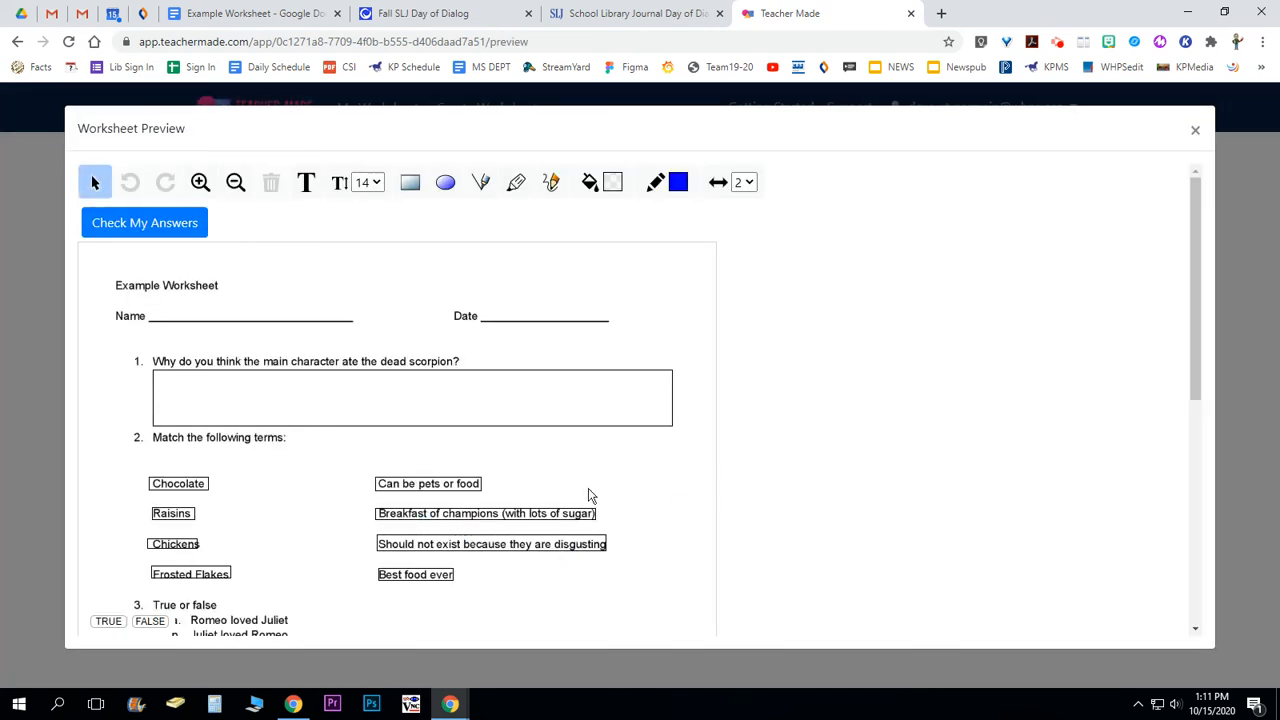
click(195, 380)
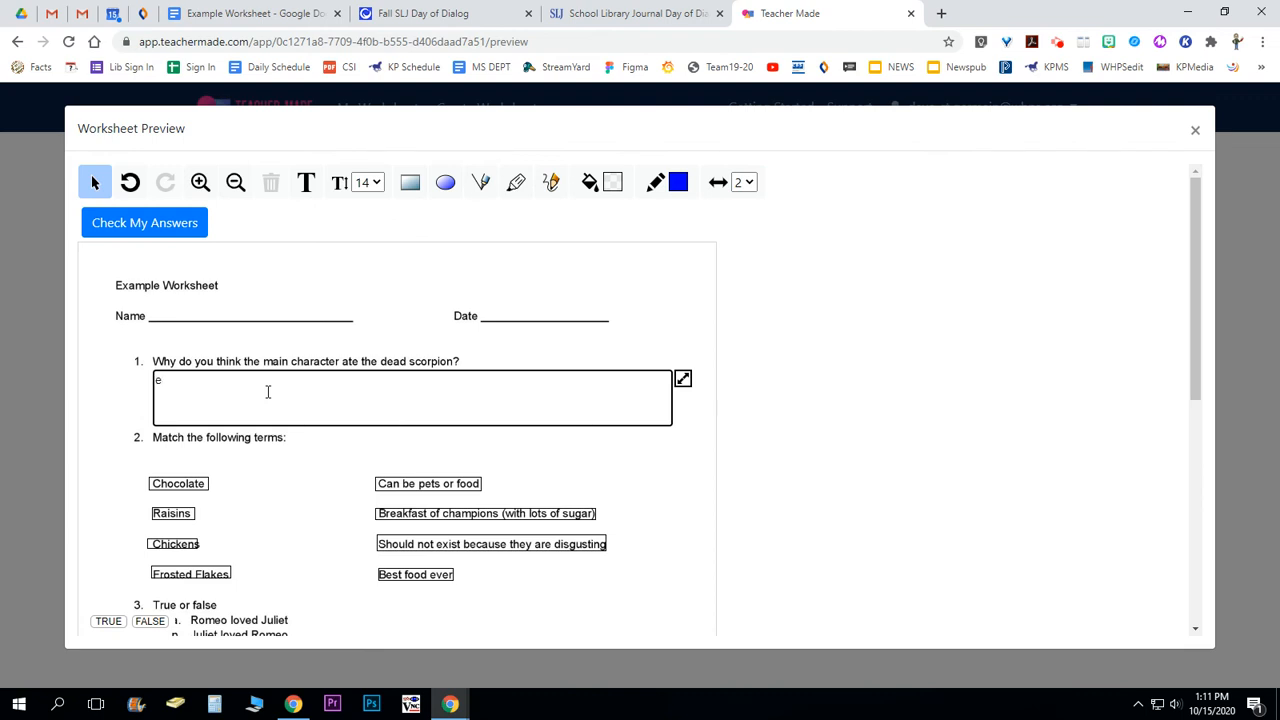
key(BackSpace)
text(Because he was hungry.)
Match Raisins to "Should not exist because they are disgusting", Chocolate to "Best food ever", Chickens to "Can be pets or food", Frosted Flakes to "Breakfast of champions".
drag(182, 486, 360, 586)
drag(190, 517, 406, 550)
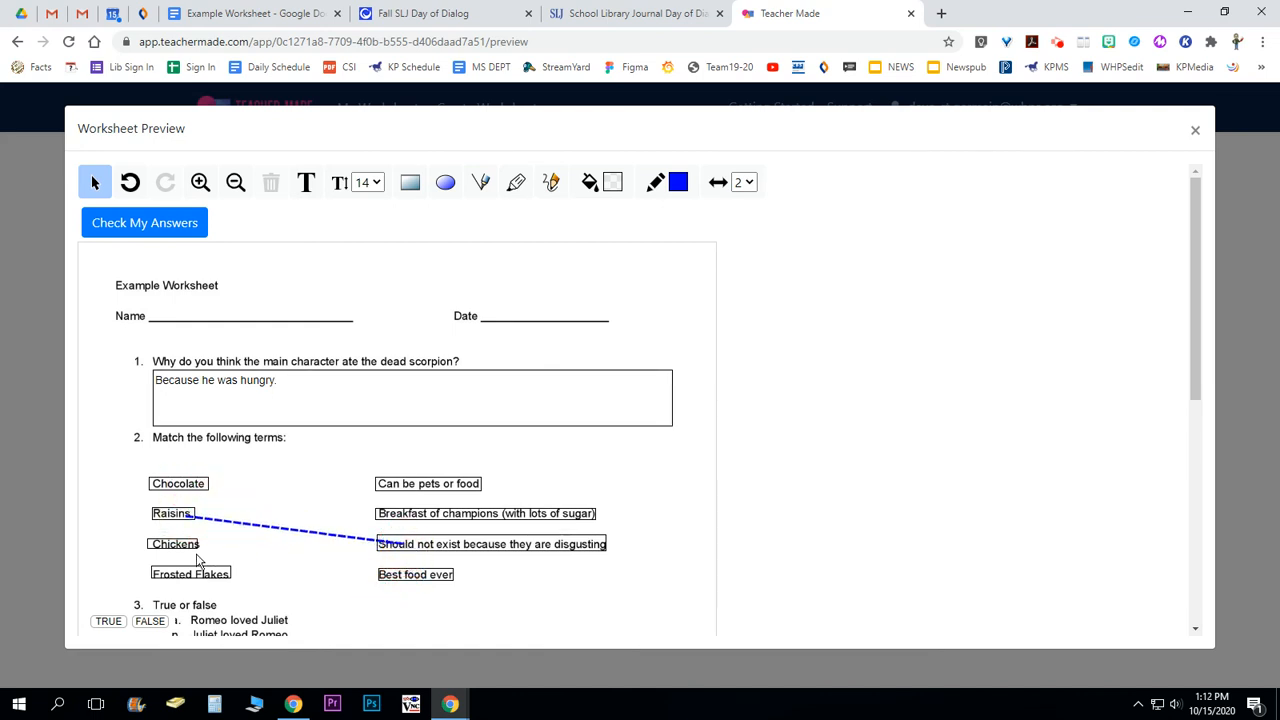
drag(196, 483, 381, 577)
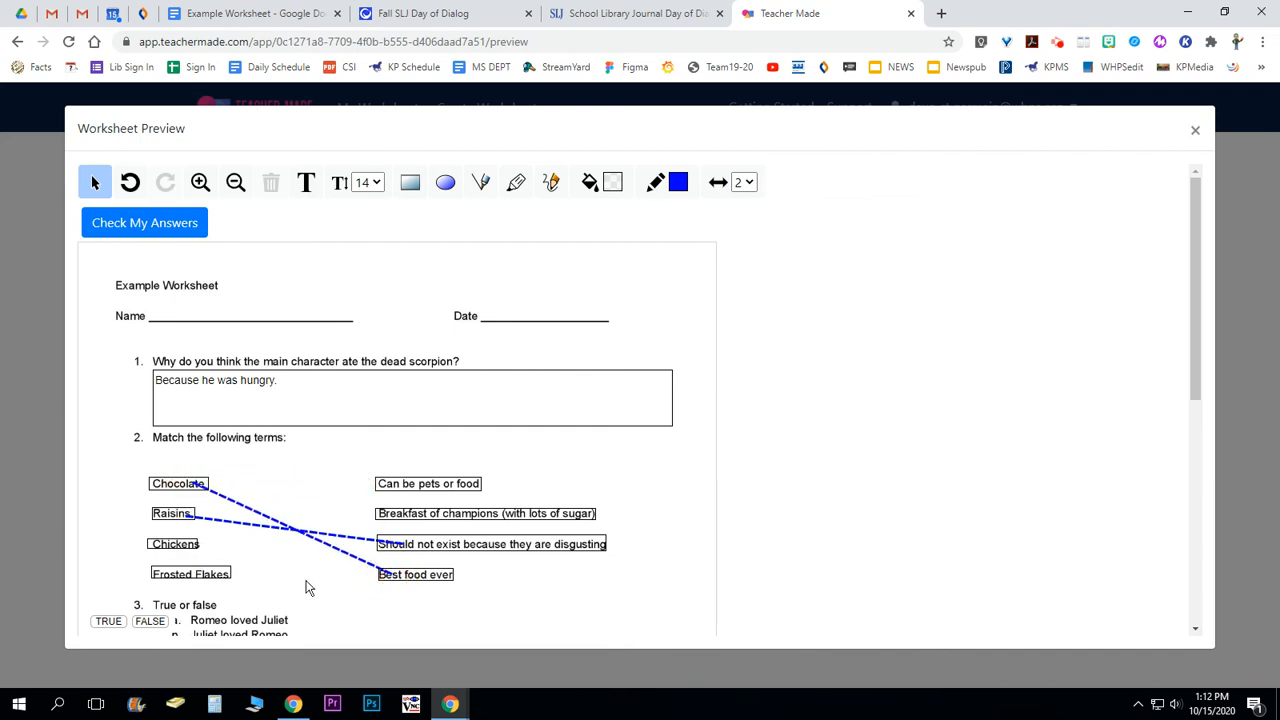
drag(189, 542, 380, 487)
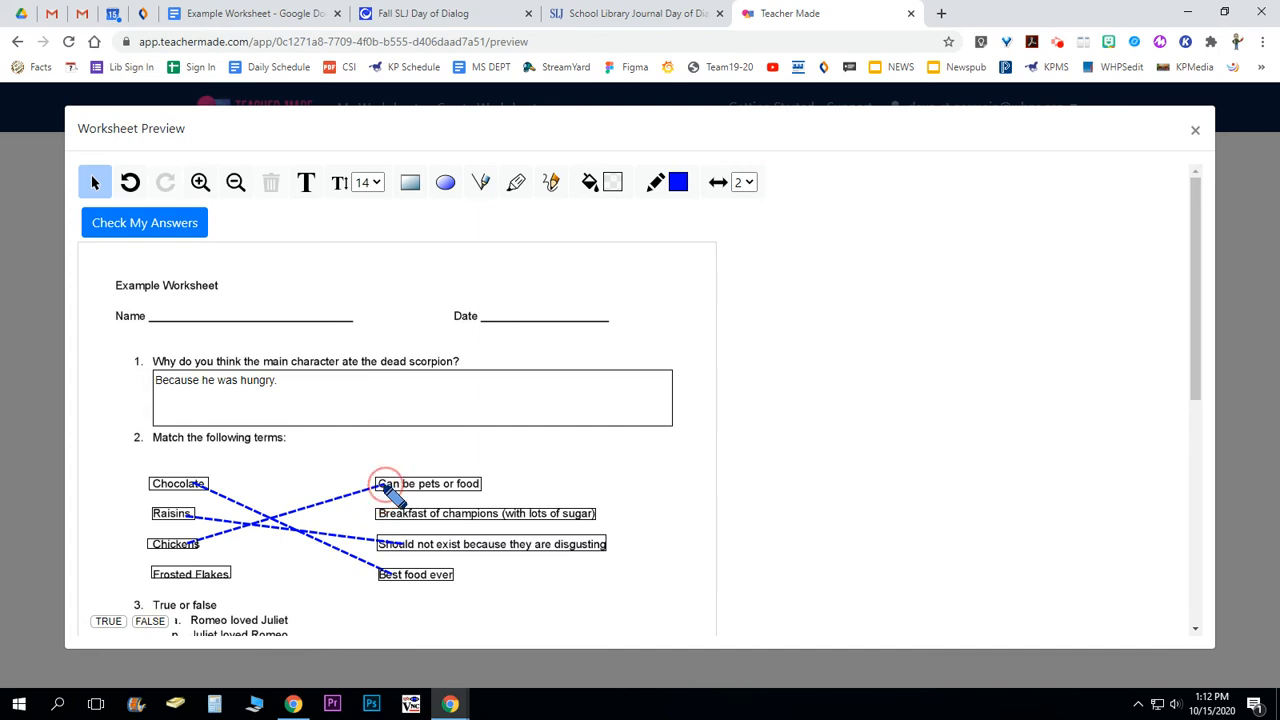
drag(204, 574, 382, 514)
scroll(791, 497, down, 3)
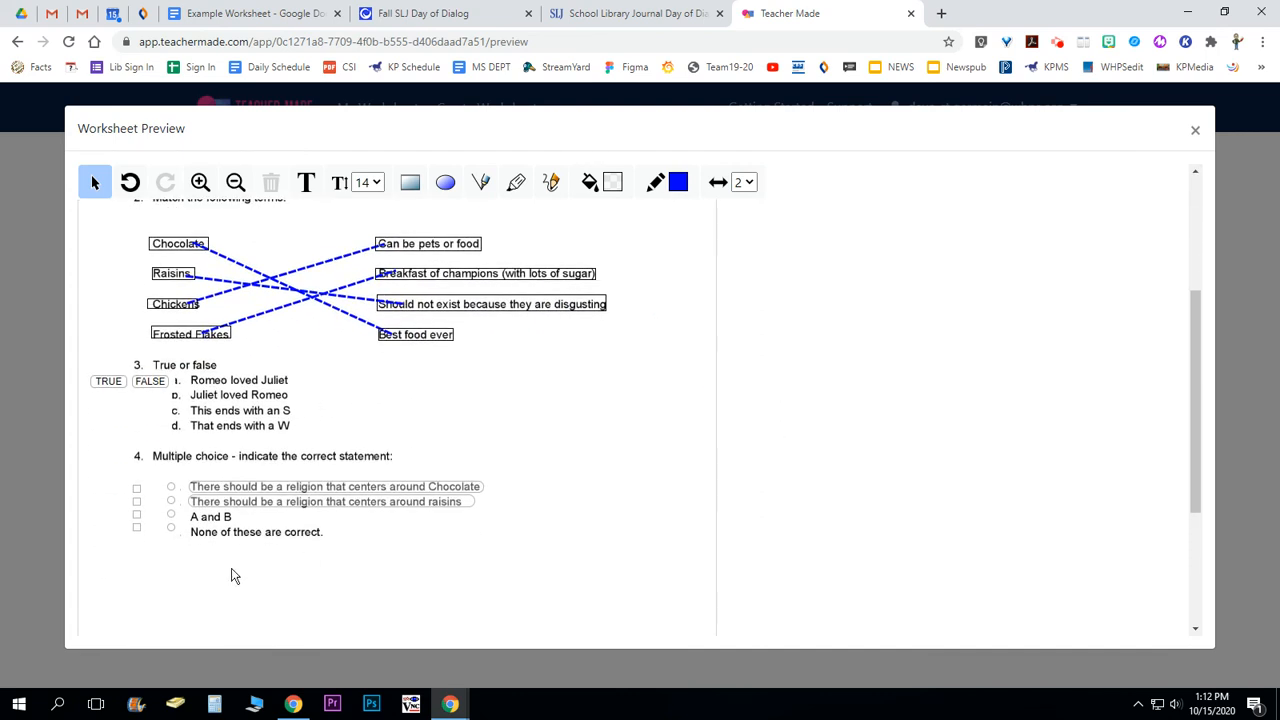
Try both true/false answers for "Romeo loved Juliet", ending on FALSE, and check all four checkboxes in question 4.
click(107, 388)
click(142, 386)
click(136, 489)
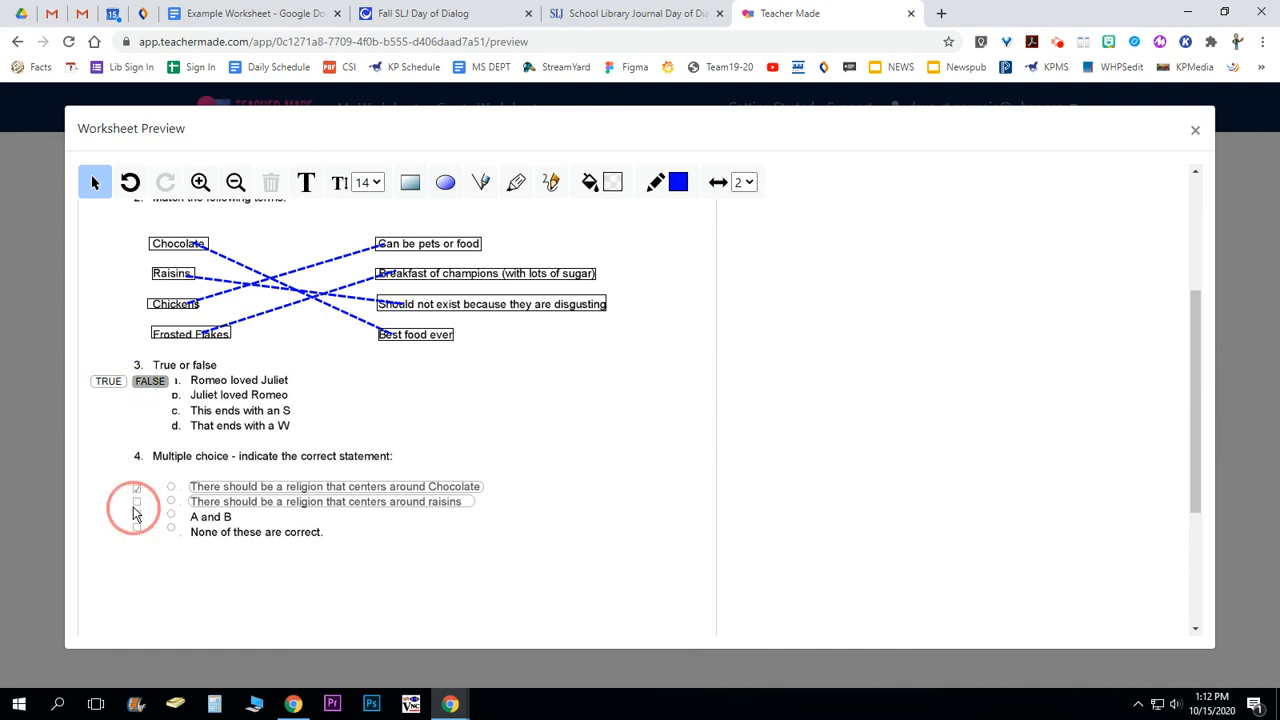
click(138, 503)
click(137, 516)
click(137, 528)
Test the Chocolate statement's radio button and both hot spots in question 4, and close the worksheet preview.
click(171, 488)
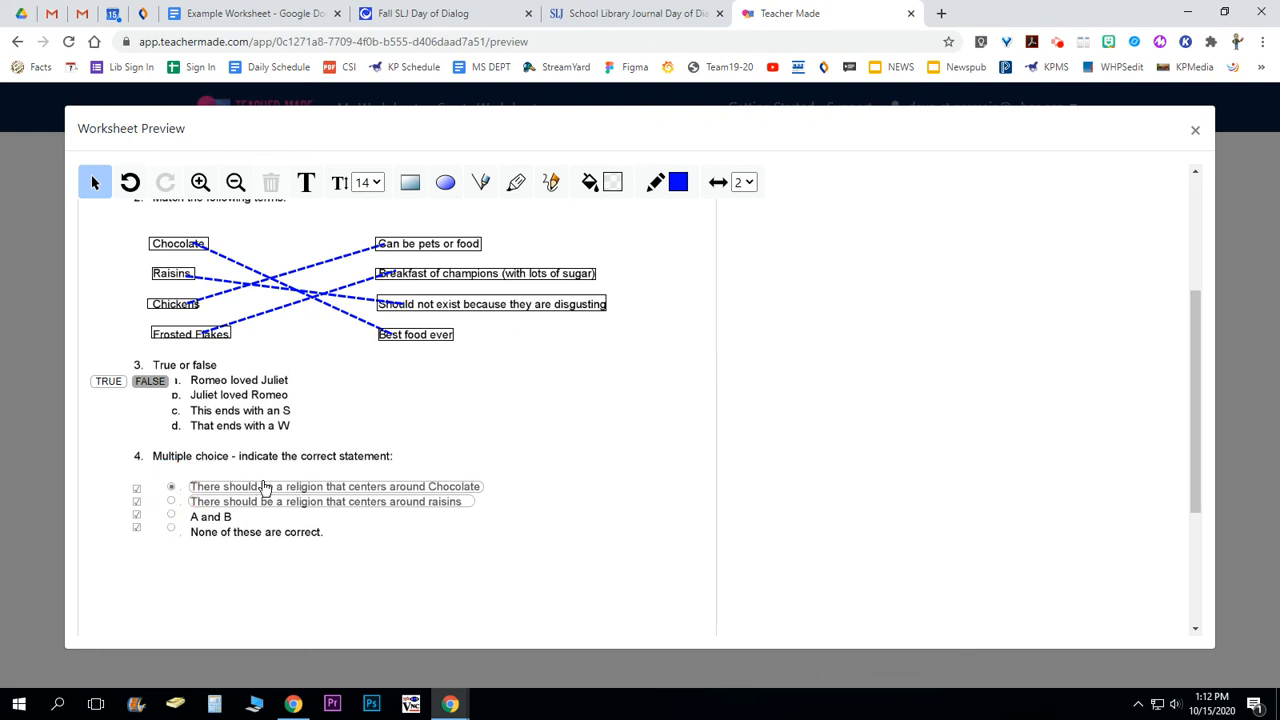
triple_click(336, 497)
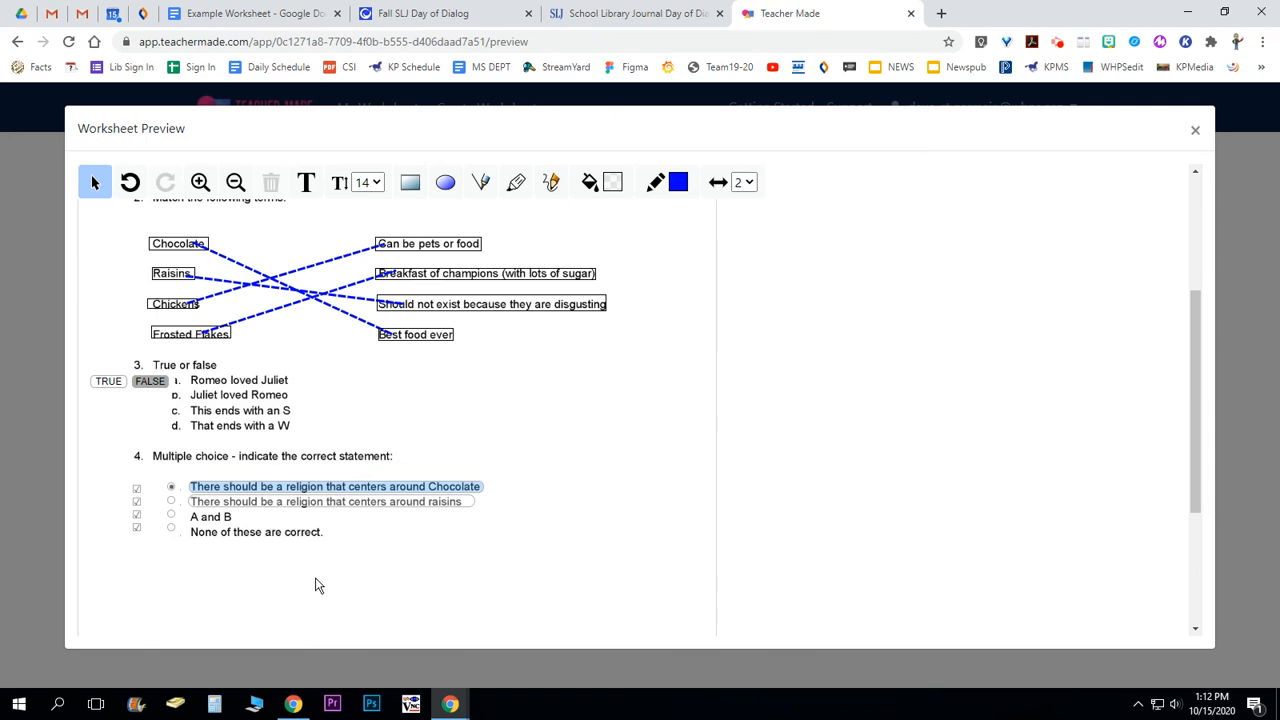
click(338, 506)
click(338, 506)
click(1195, 130)
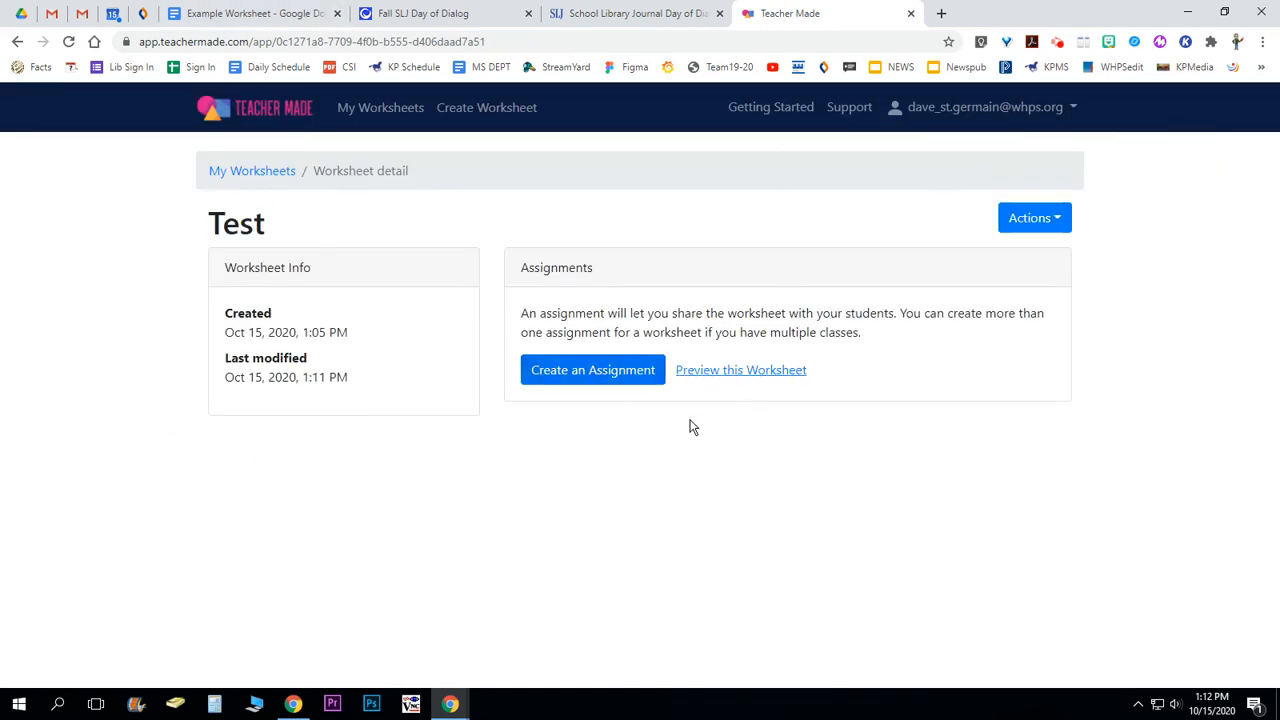
Create an assignment from the Test worksheet with students signing in using a Google account and no score display format chosen.
click(592, 375)
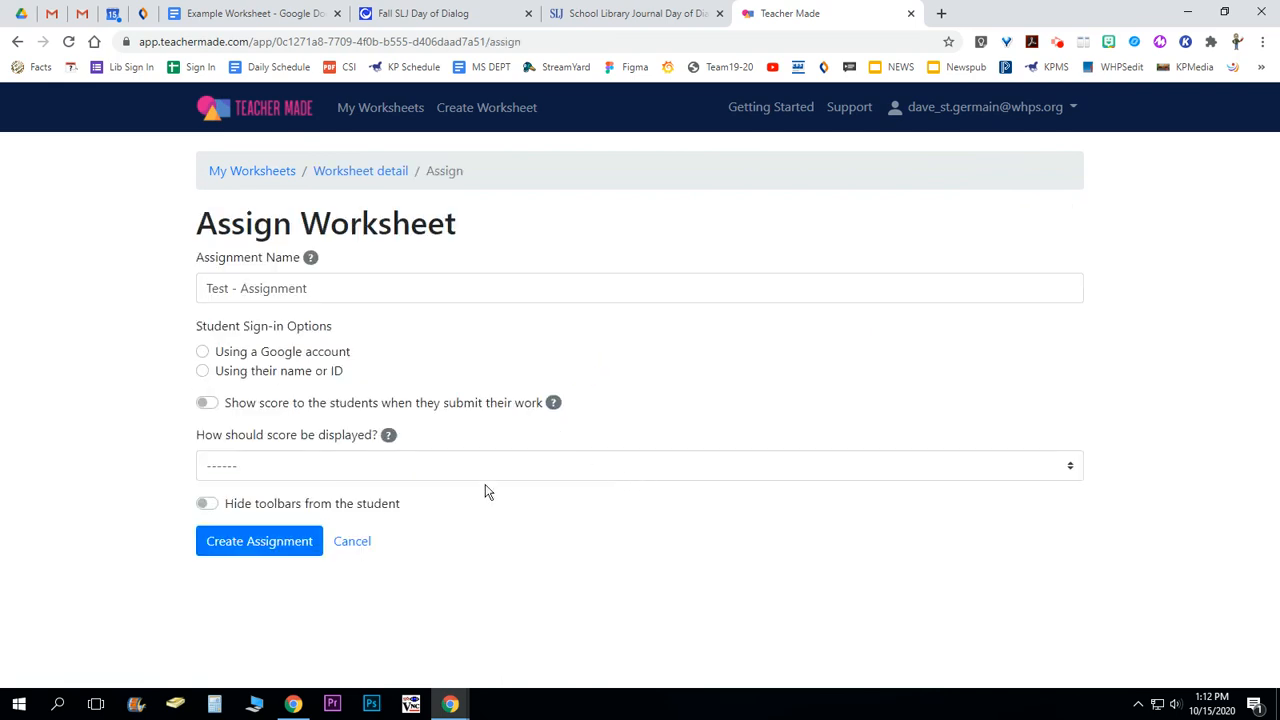
click(203, 355)
click(554, 470)
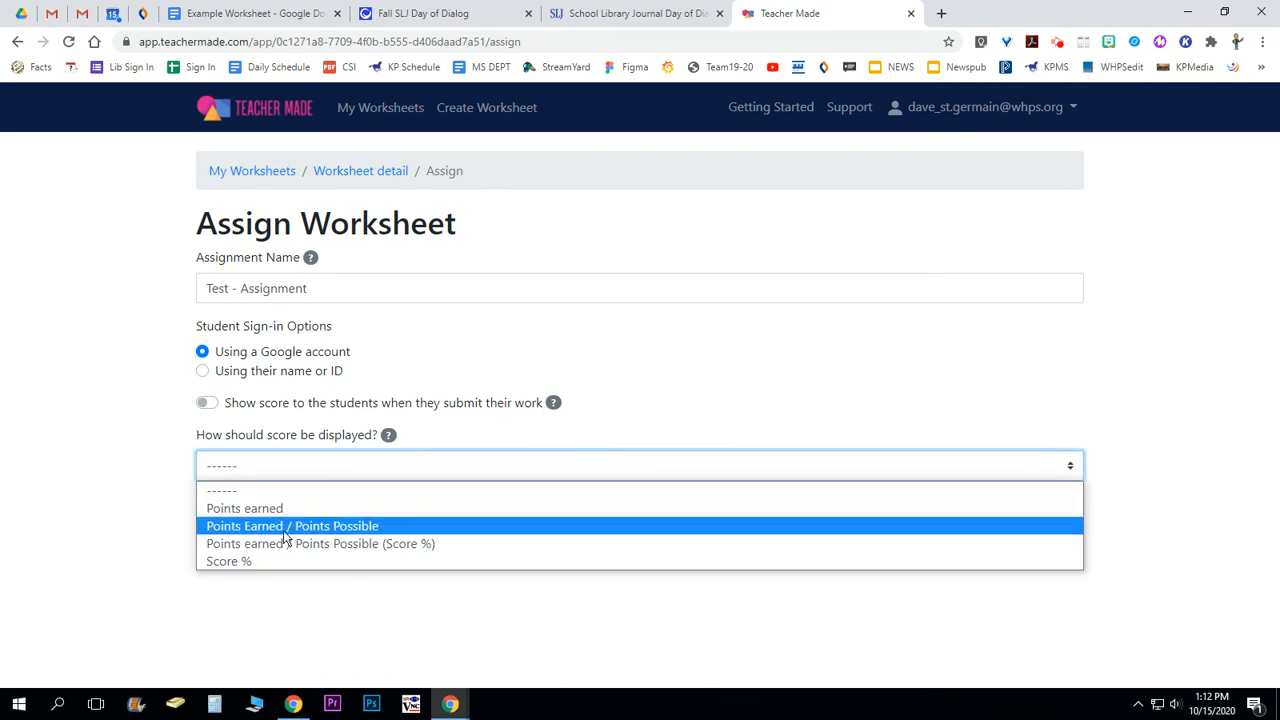
click(141, 519)
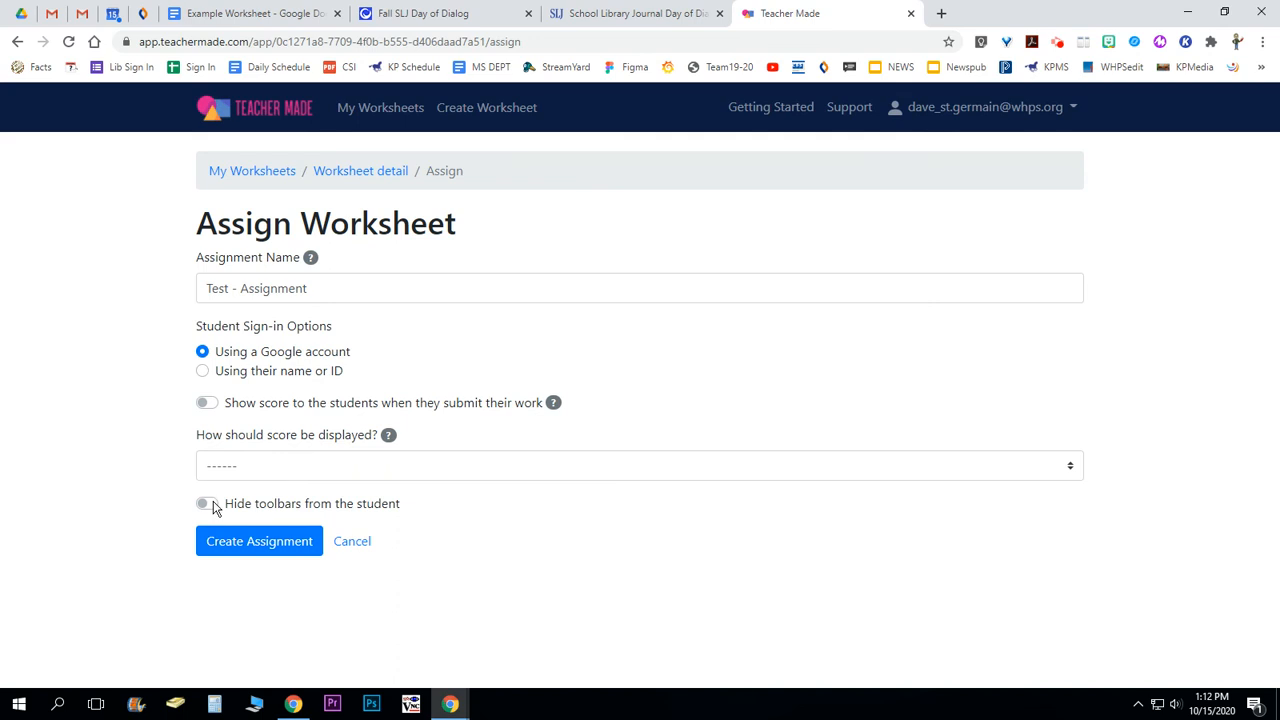
click(277, 550)
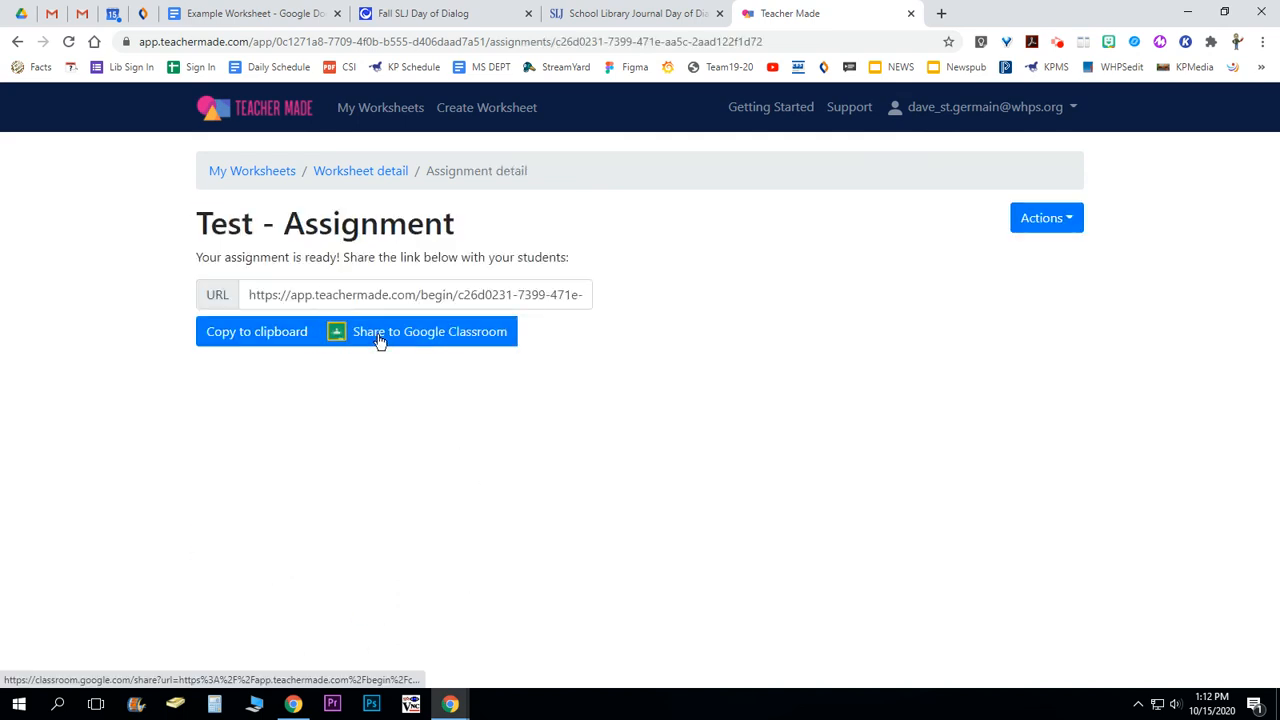
Start sharing the assignment to Google Classroom and look through the list of available classes.
click(451, 337)
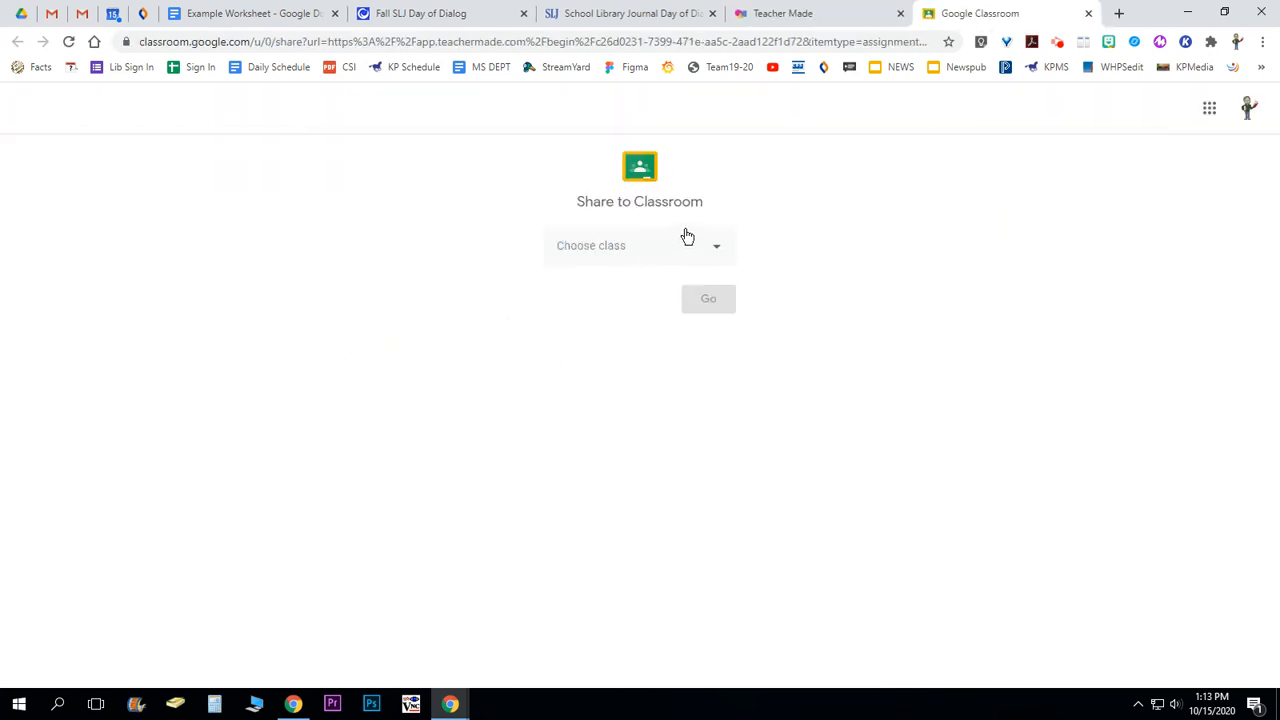
click(687, 238)
scroll(686, 343, down, 5)
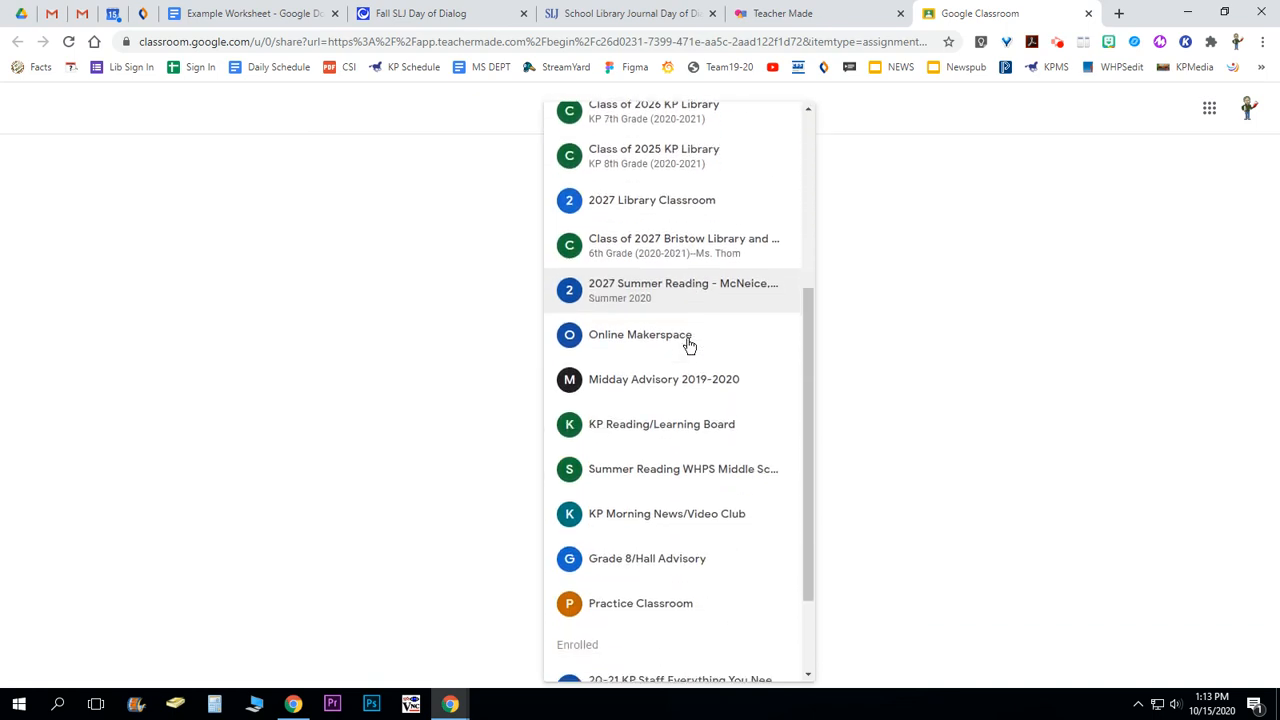
scroll(688, 345, down, 3)
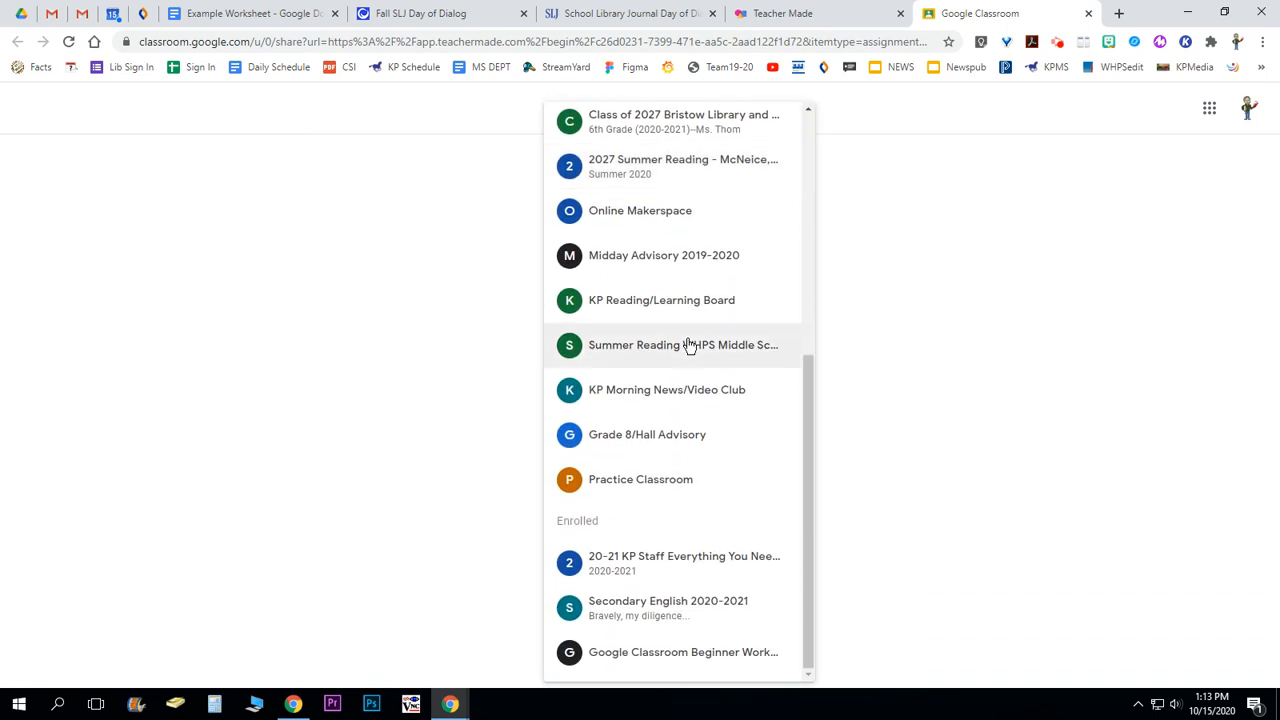
scroll(688, 345, up, 10)
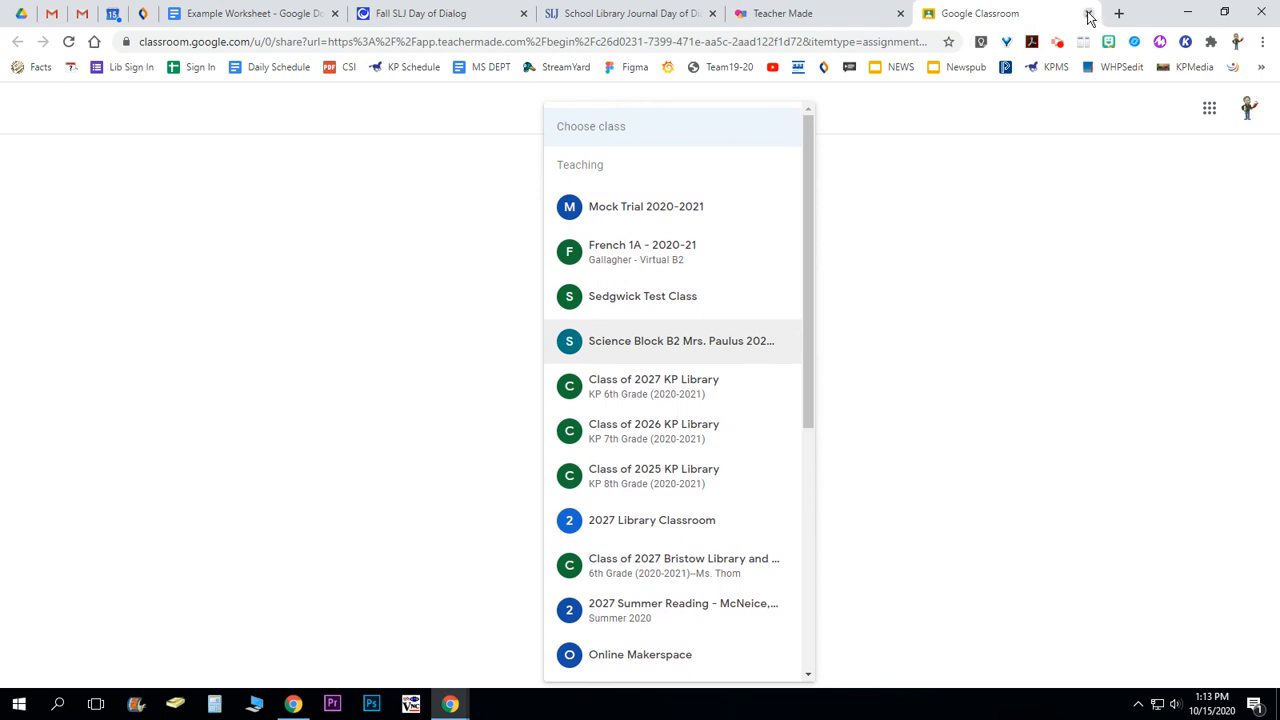
click(1058, 43)
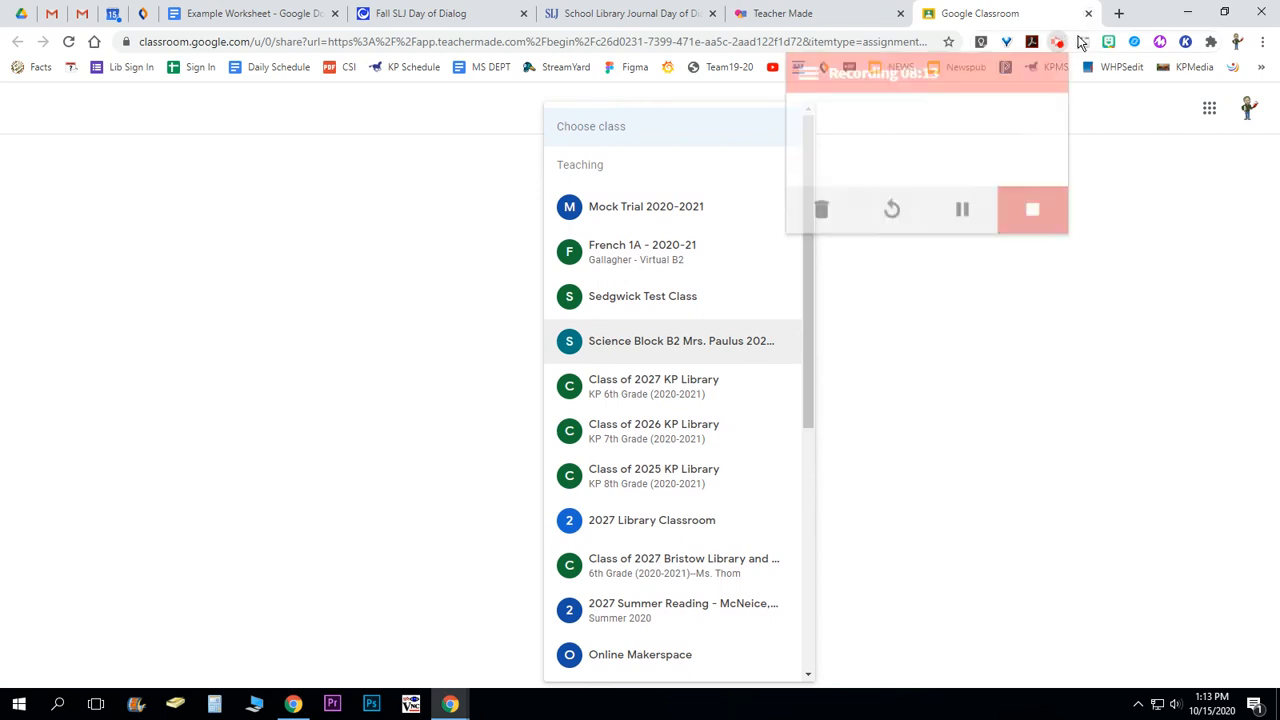